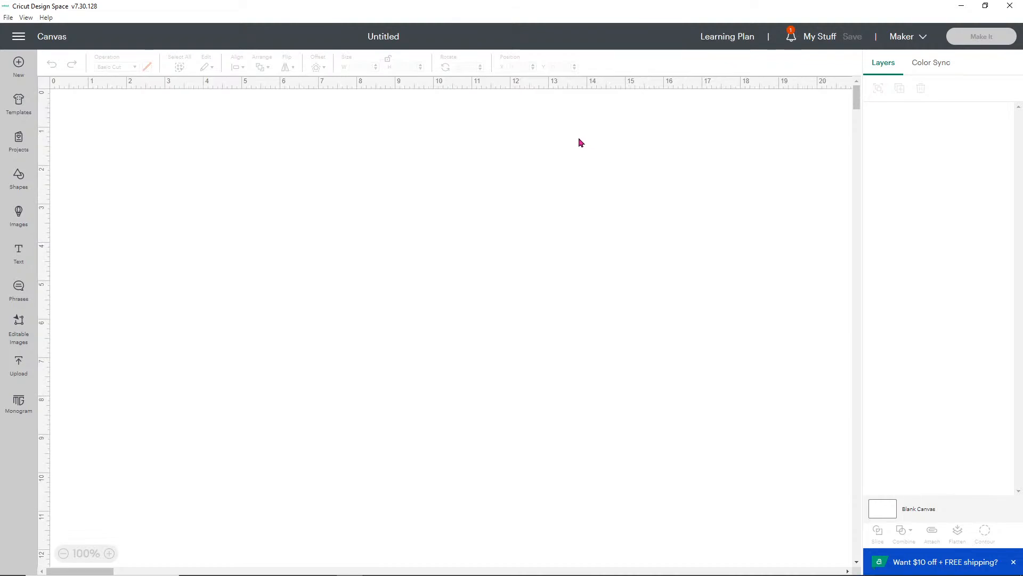
- Add a text object with the first name and move it to about X 6.36, Y 4.18 in on the canvas
click(21, 252)
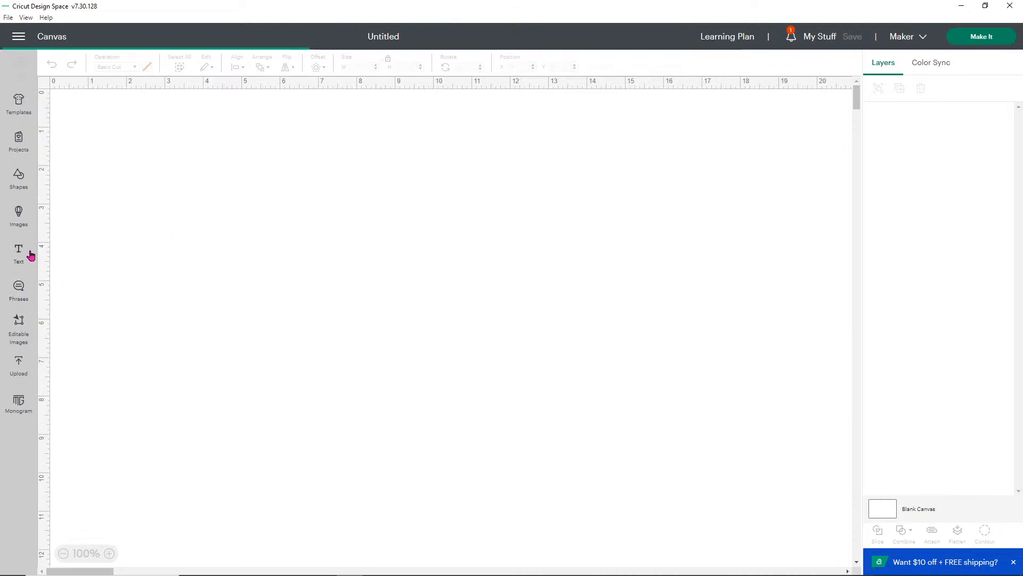
click(20, 256)
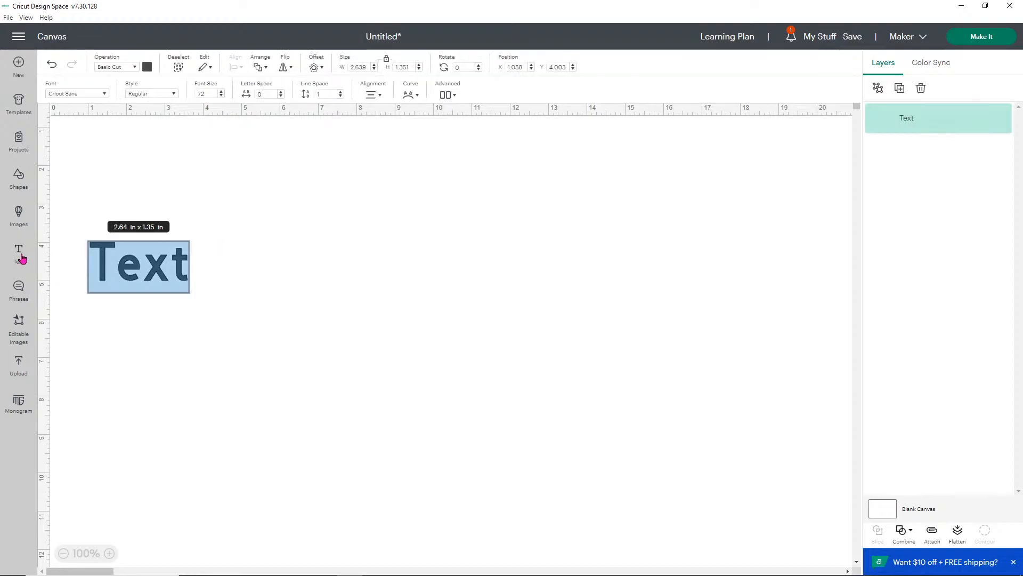
text(Corinne)
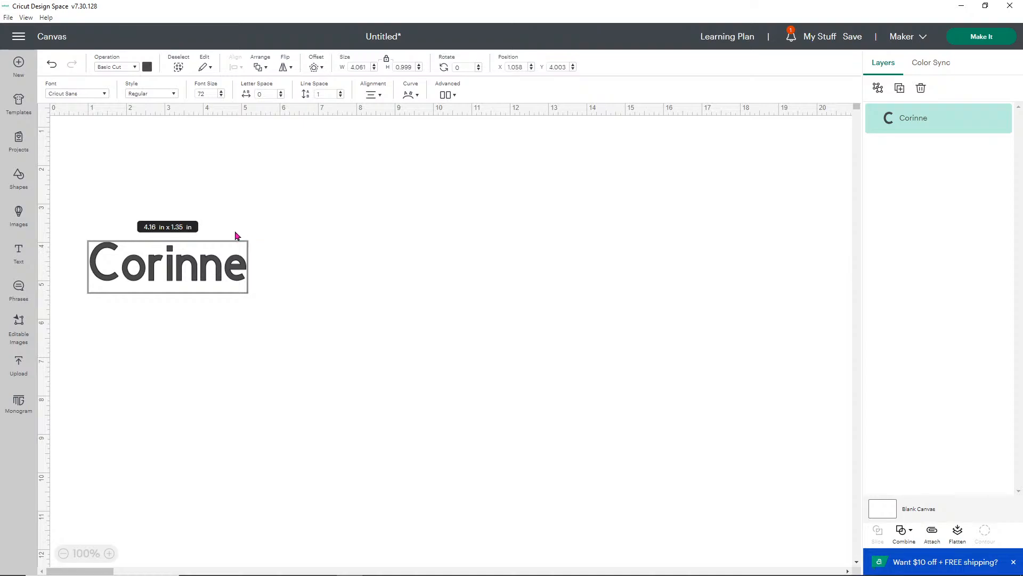
drag(210, 269, 415, 276)
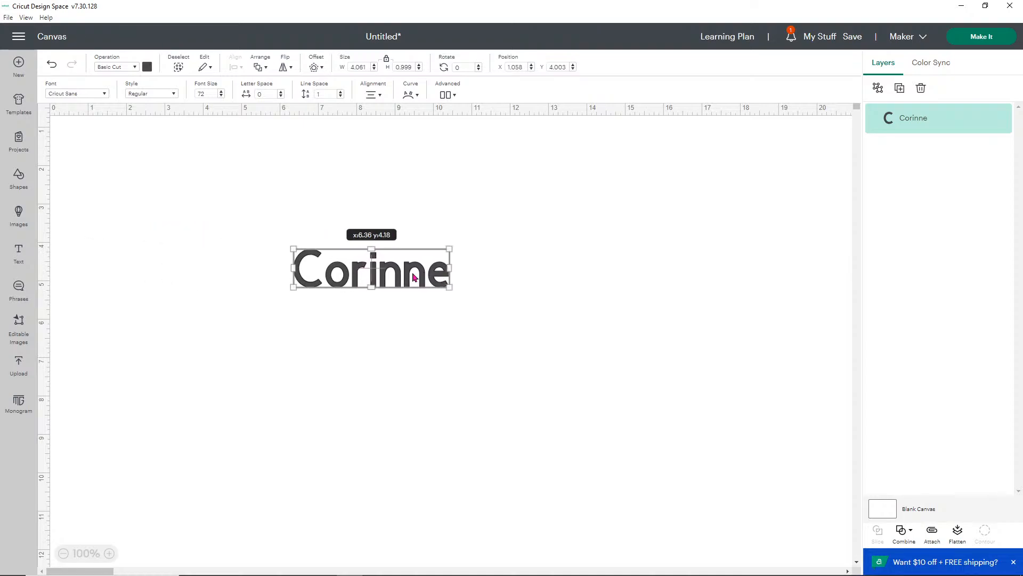
- Switch the Application Experience setting to Beta, apply it and maximize the restarted window
click(19, 36)
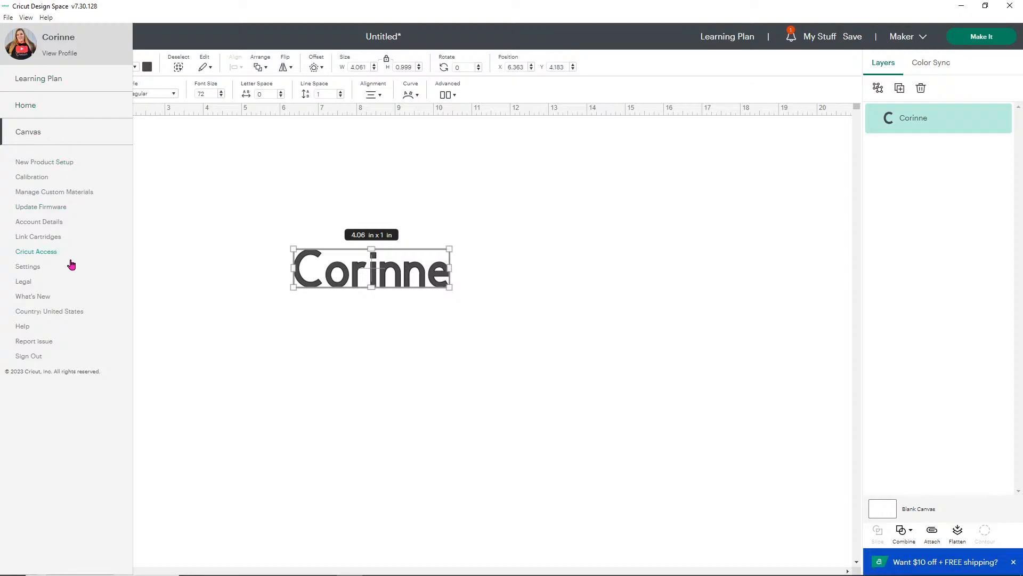
click(28, 267)
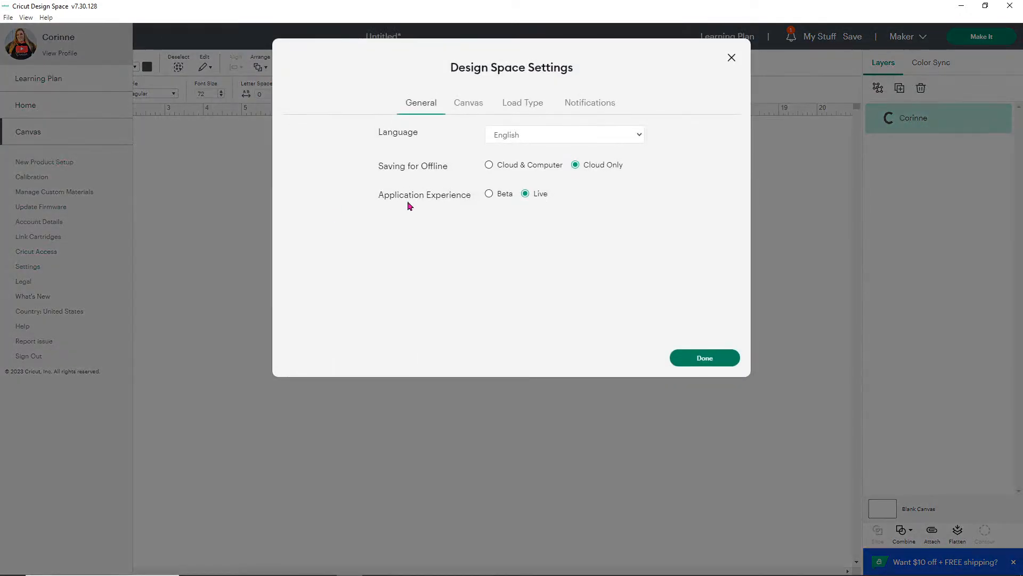
click(489, 193)
click(722, 358)
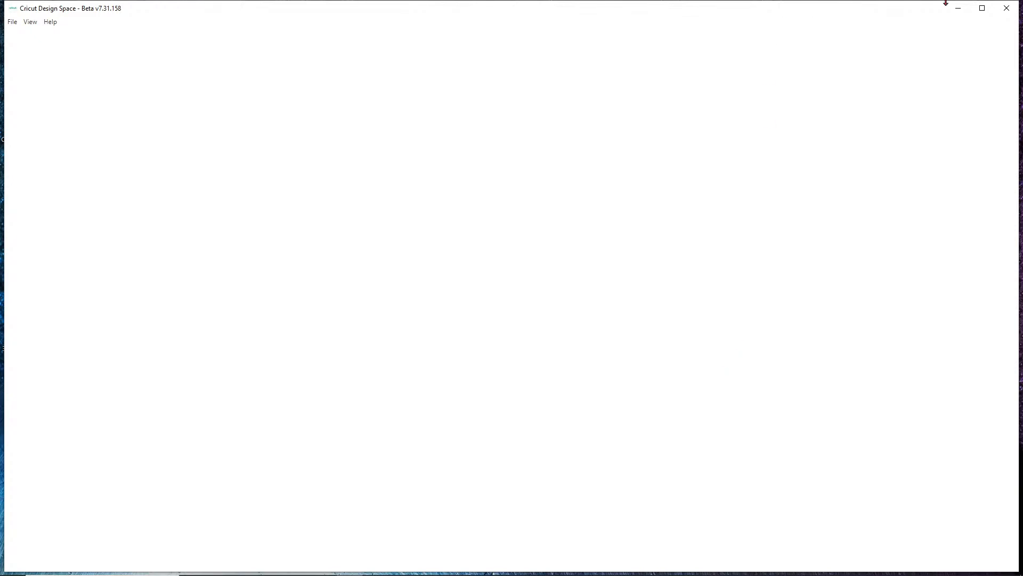
click(986, 10)
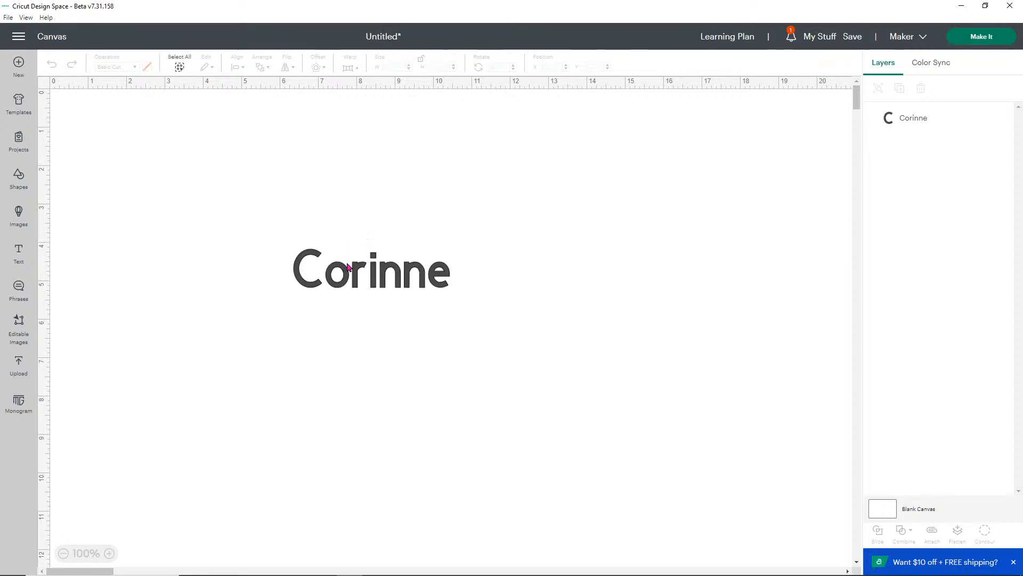
- Change the name text's font to the system font Retro Groovy, searching for "groov"
click(375, 278)
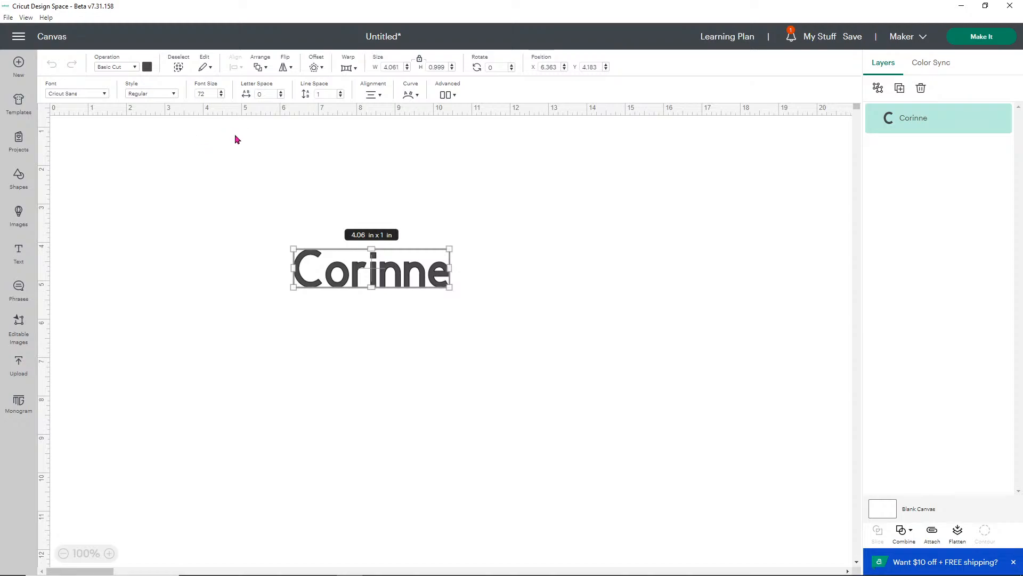
click(104, 95)
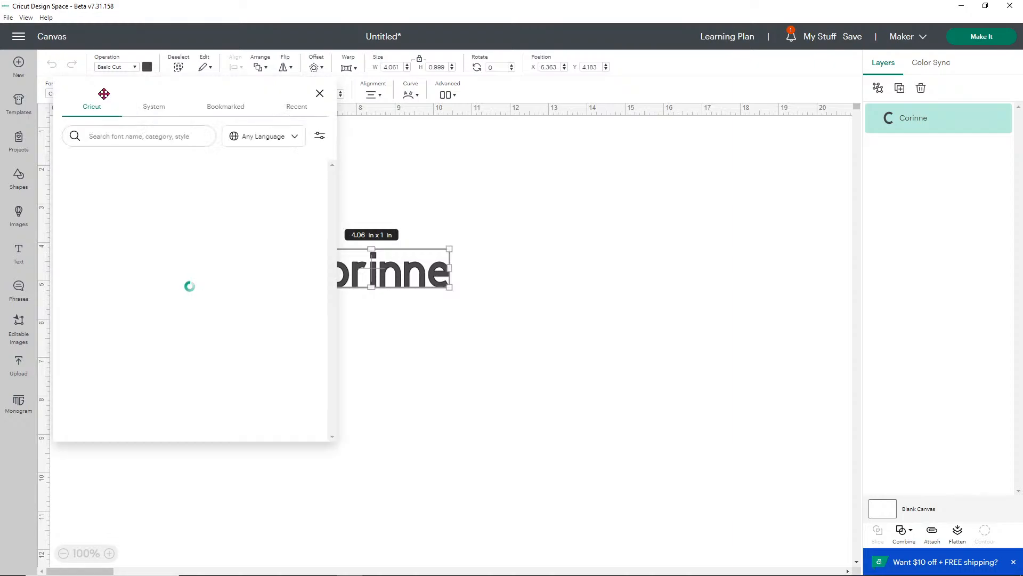
click(149, 110)
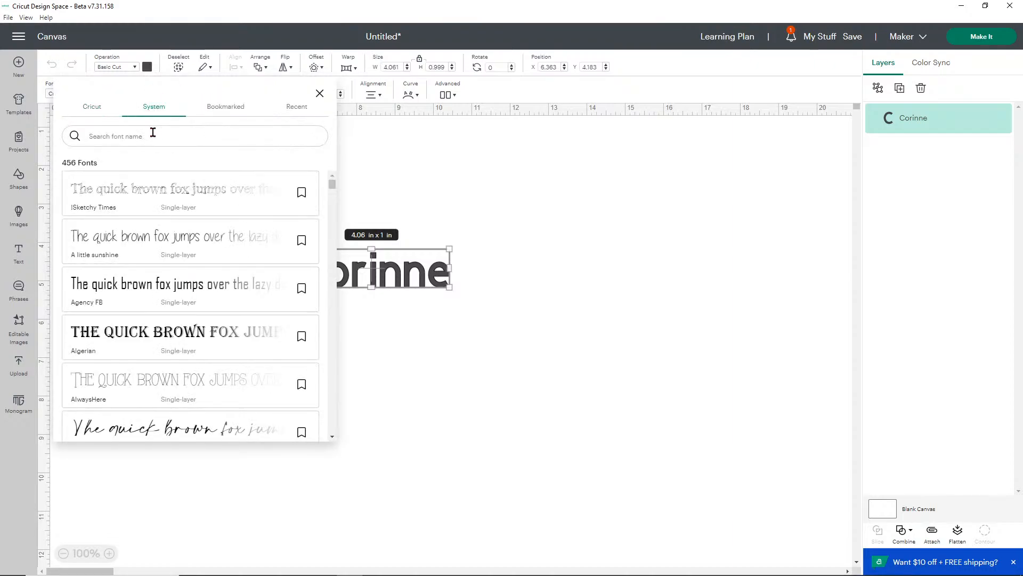
click(150, 133)
text(groov)
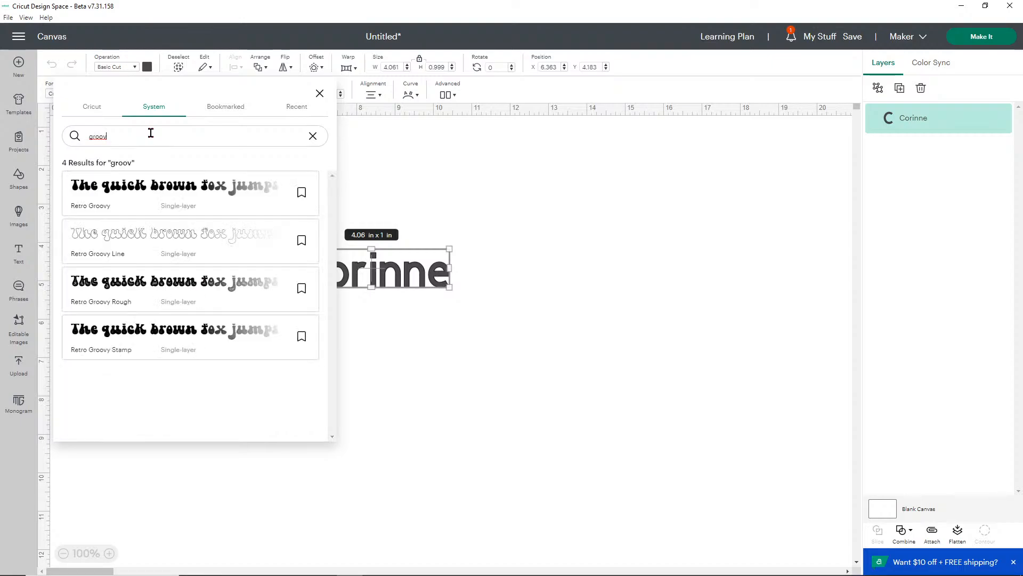
click(138, 201)
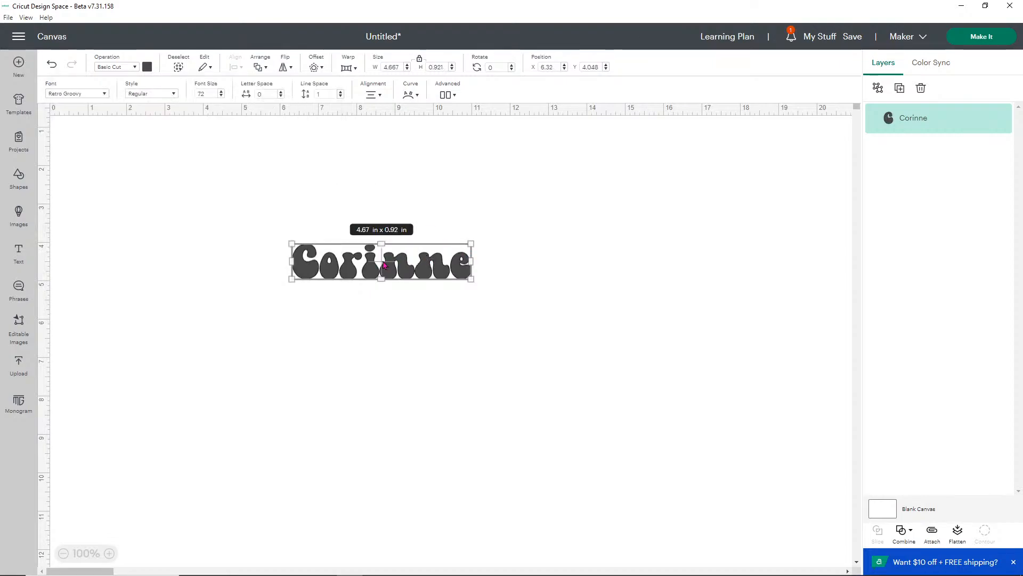
- Start the Warp feature on the name text and try warp styles 8, 9 and 1
click(352, 67)
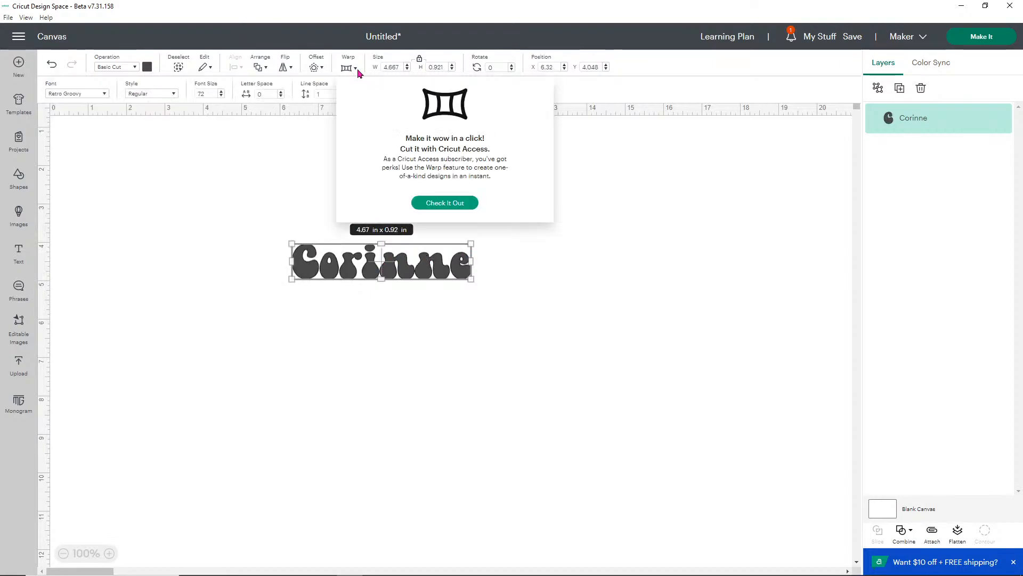
click(451, 204)
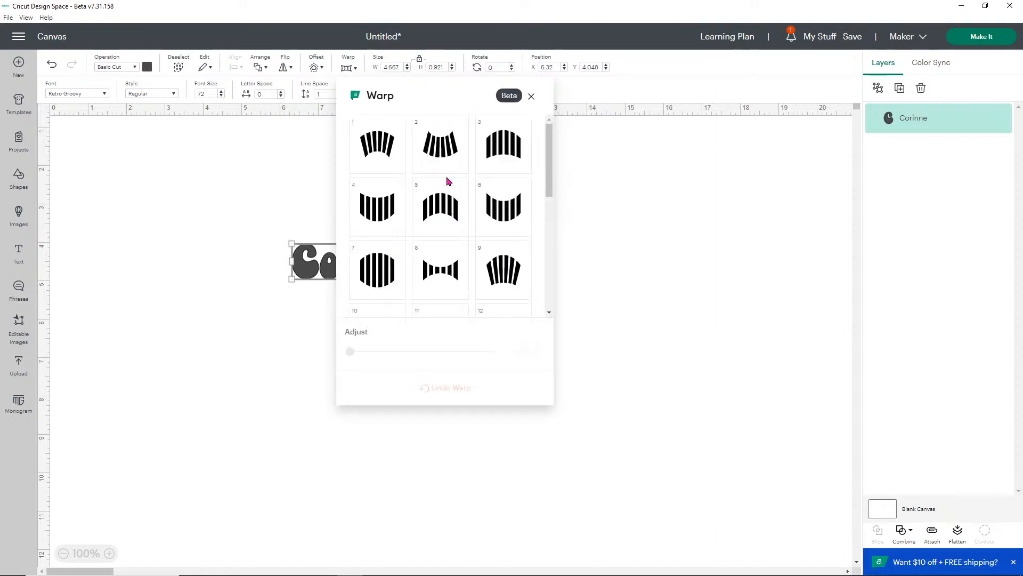
click(429, 275)
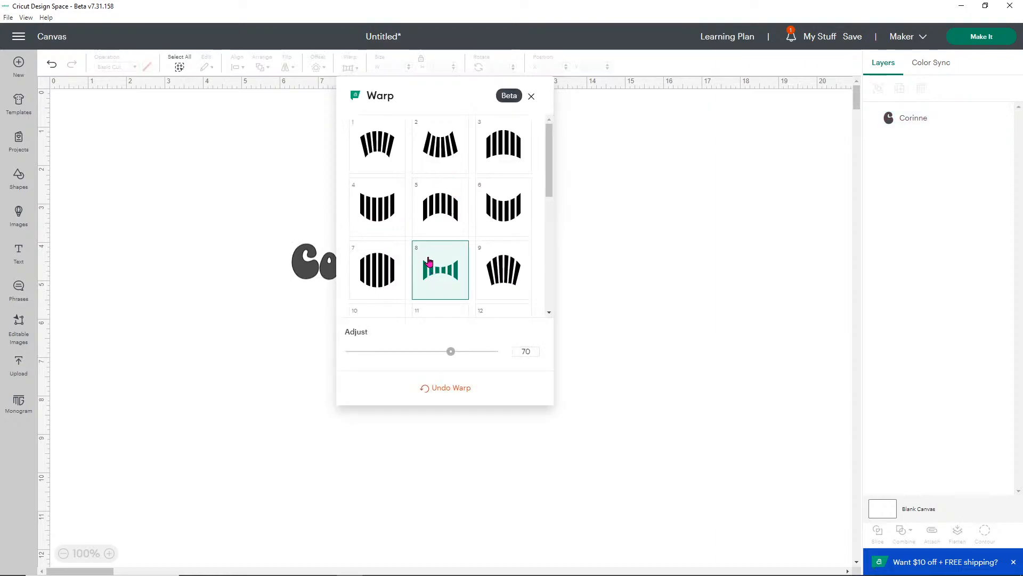
drag(463, 98, 672, 114)
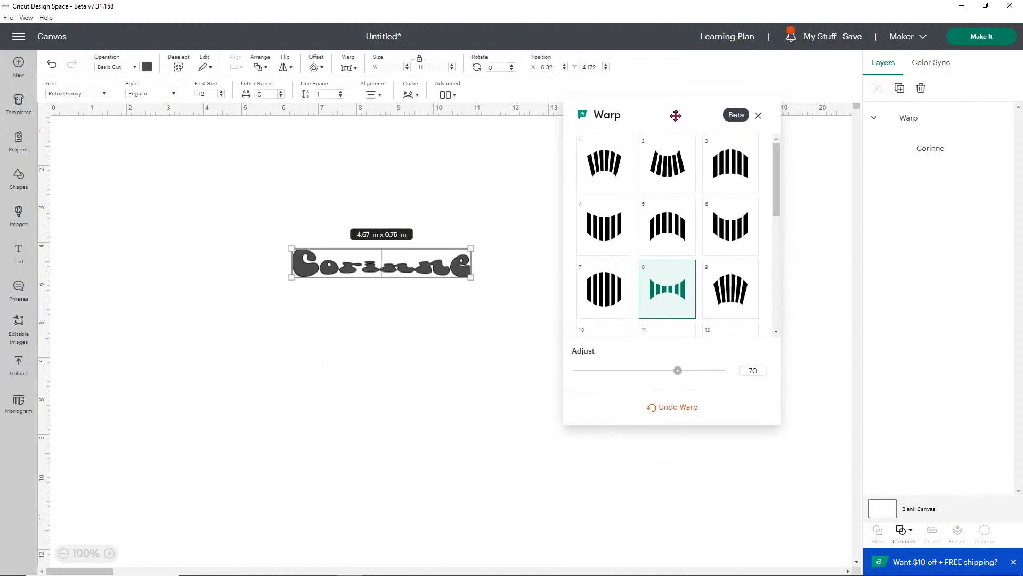
click(736, 296)
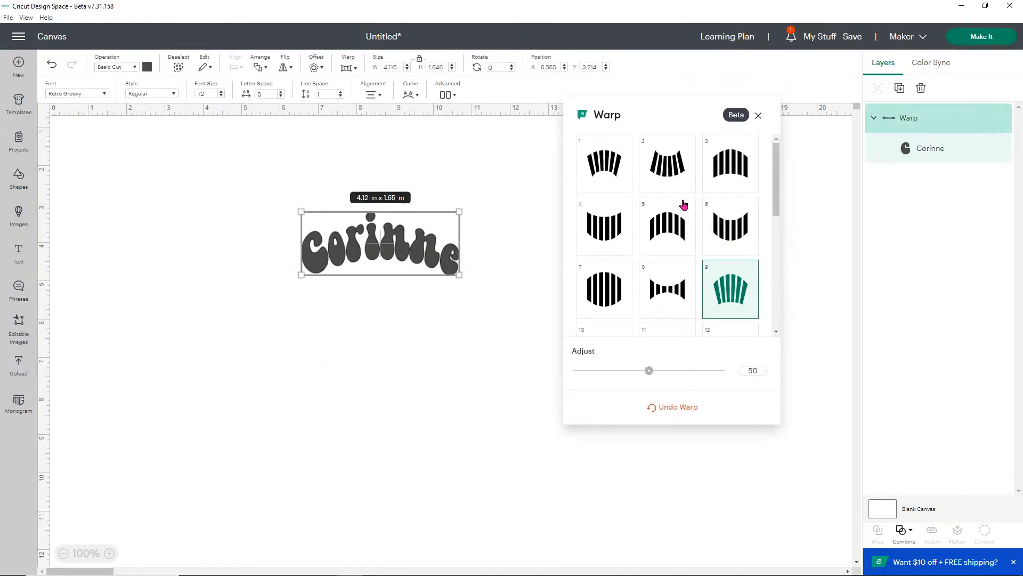
click(610, 171)
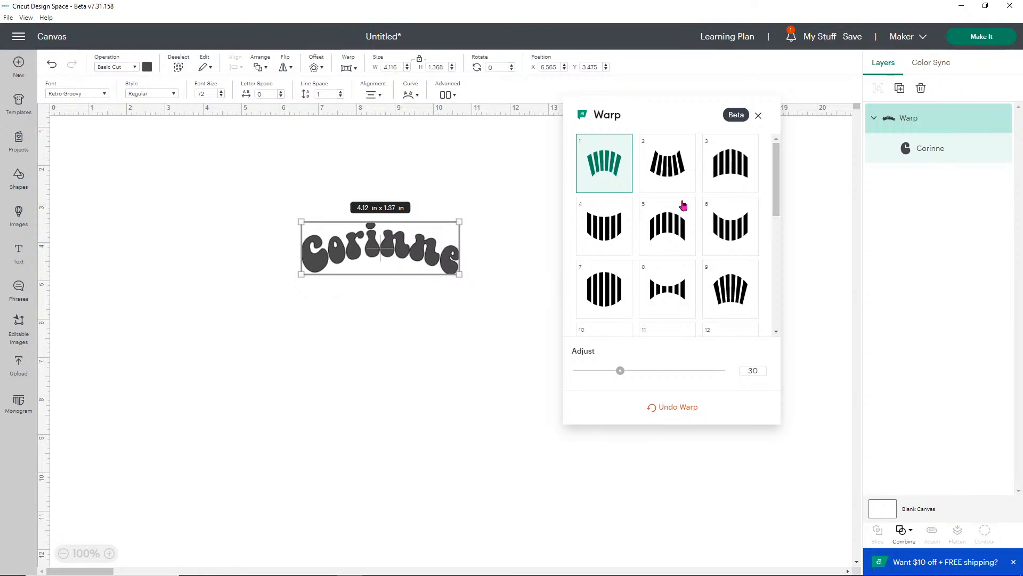
- Change the name's warp to wavy style 11 at its default adjustment of 70 and leave Warp
scroll(680, 211, down, 1)
scroll(678, 213, down, 1)
click(670, 241)
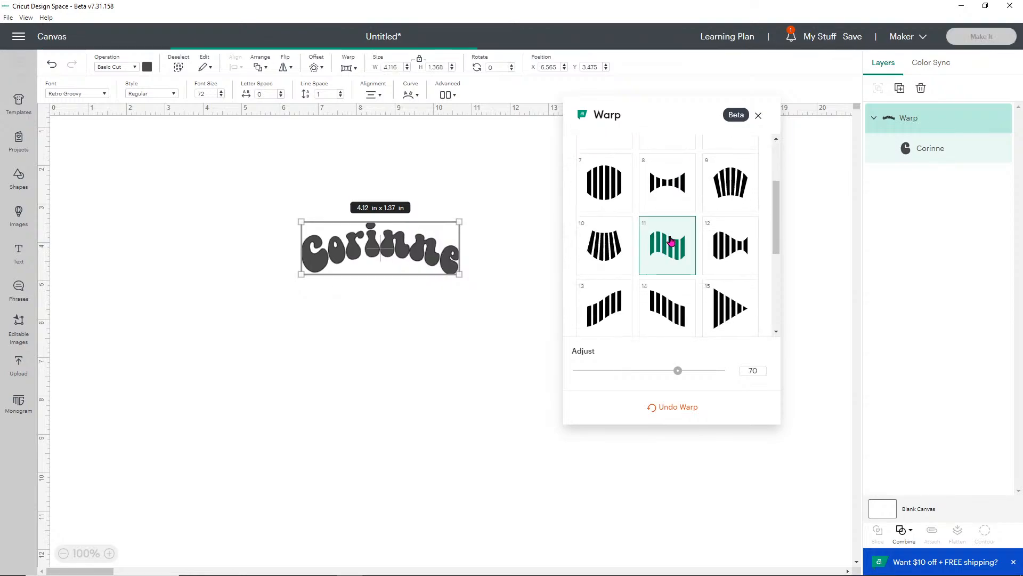
click(222, 393)
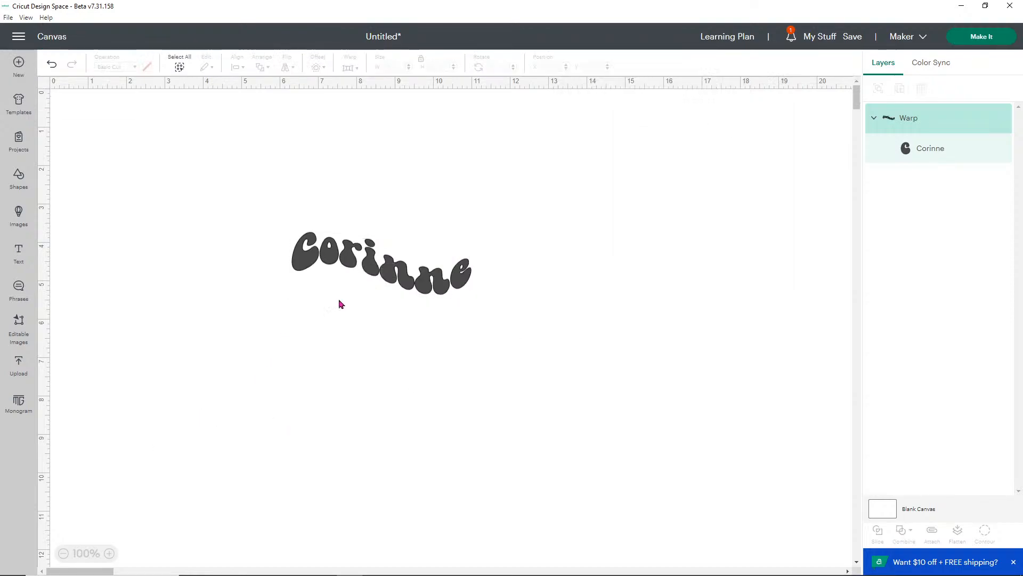
- Recolor the warped name light periwinkle blue
click(450, 278)
click(147, 67)
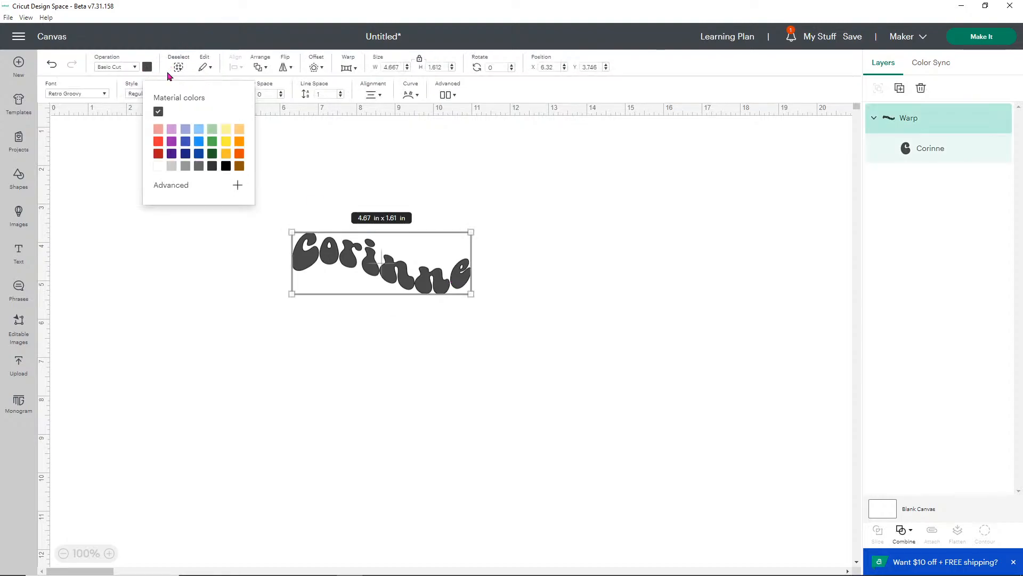
click(184, 131)
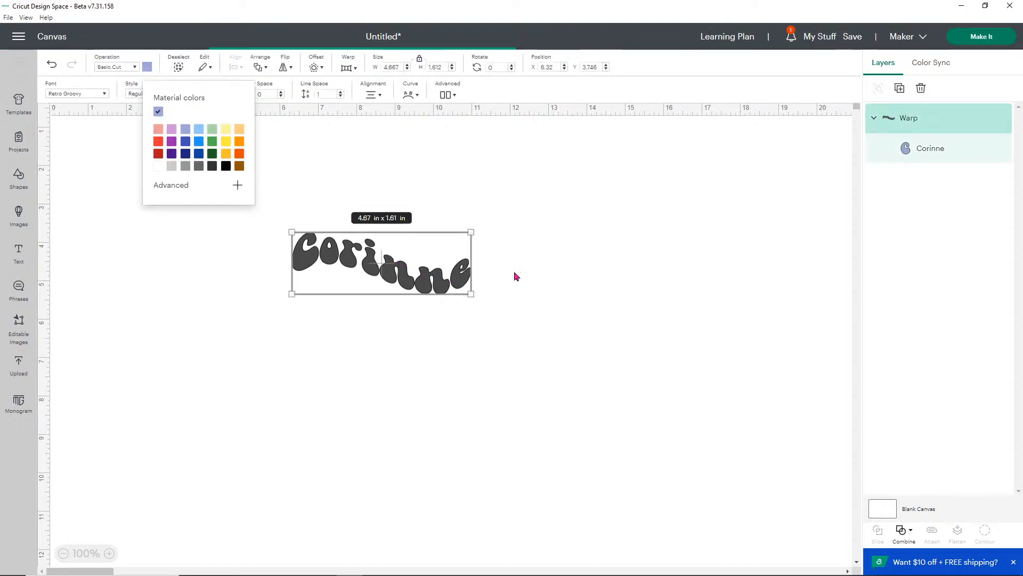
click(448, 278)
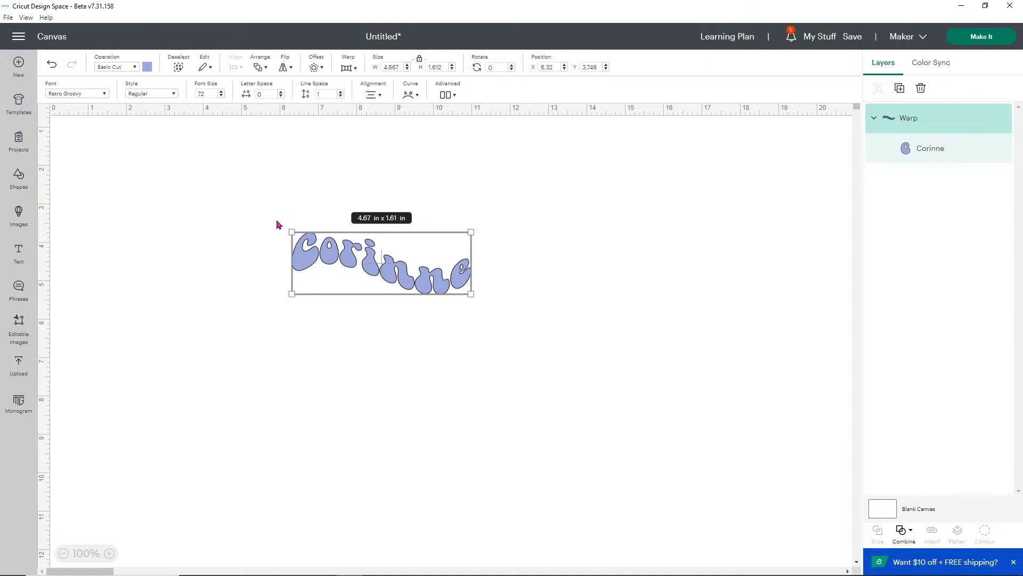
- Duplicate the warped name, place the copy just below the original at about Y 4.83 in, and color it salmon pink
key(ctrl+d)
drag(179, 164, 387, 316)
click(148, 67)
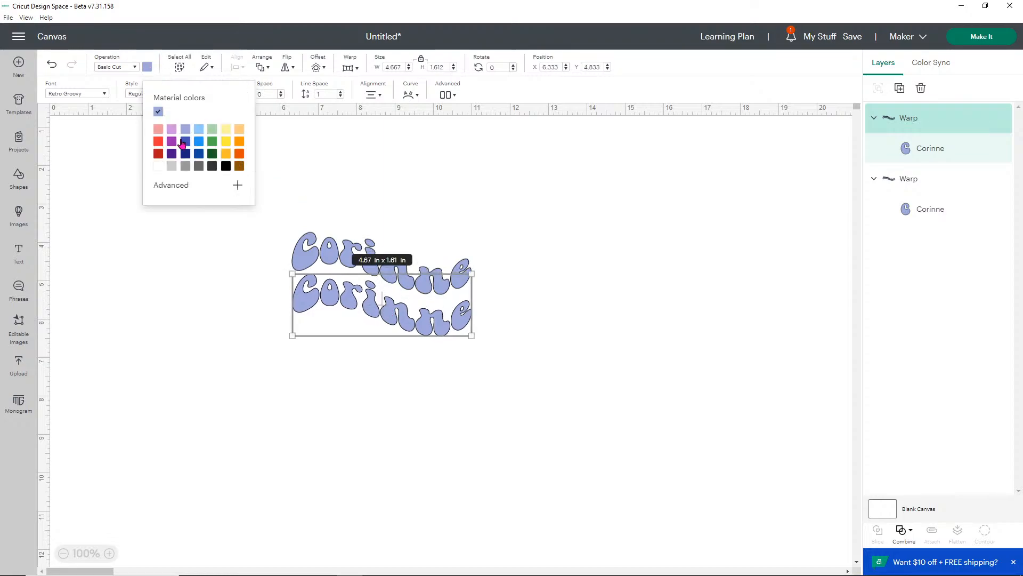
click(158, 131)
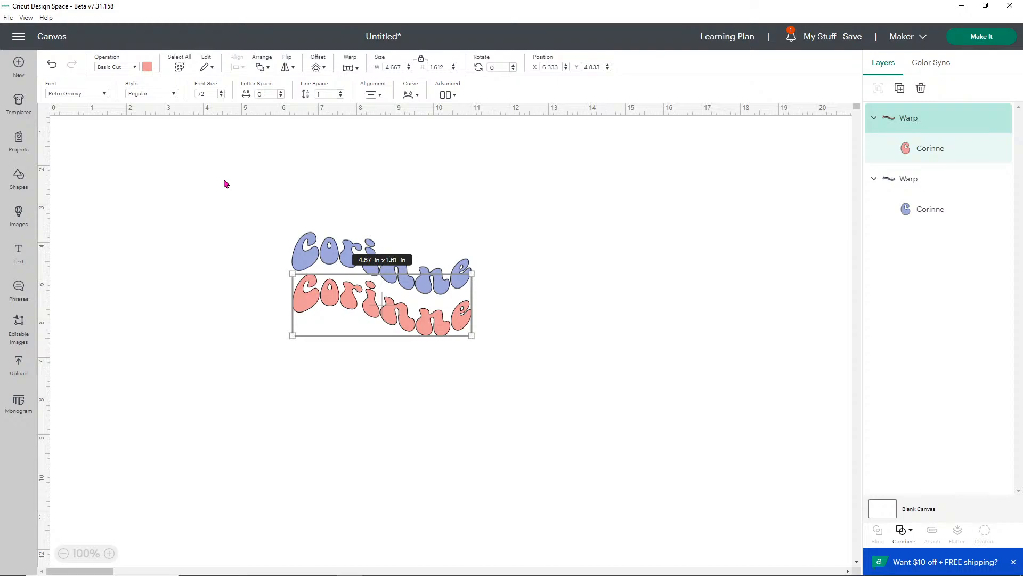
- Paste a third copy of the warped name below the pink one at about Y 5.86 in and color it light yellow
key(ctrl+v)
drag(197, 158, 403, 353)
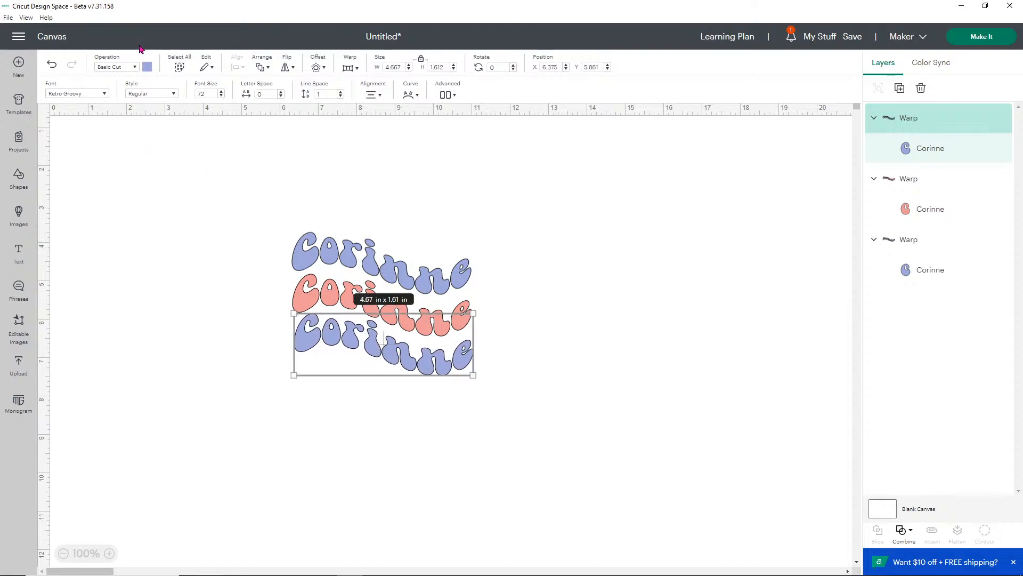
click(147, 67)
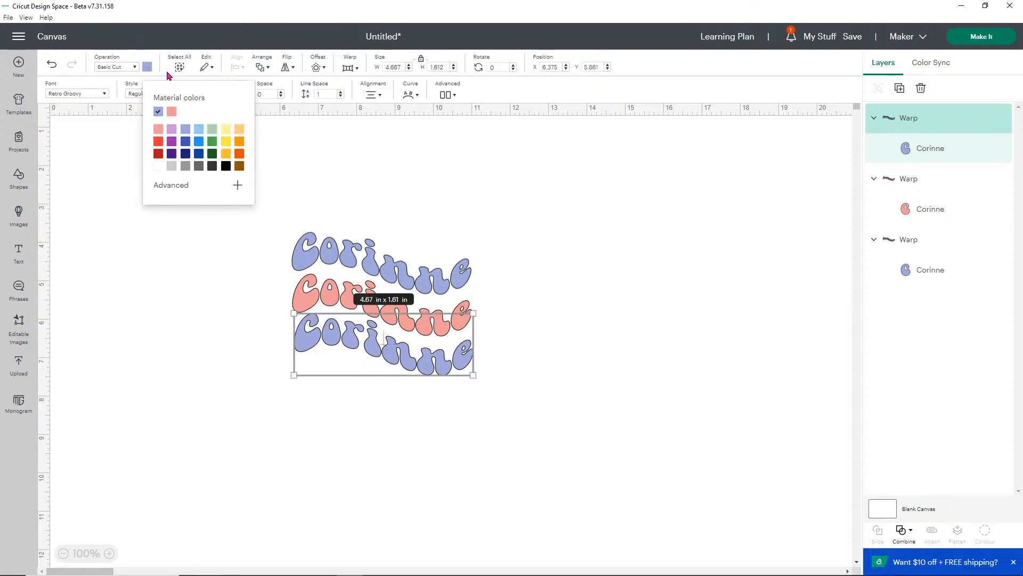
click(225, 129)
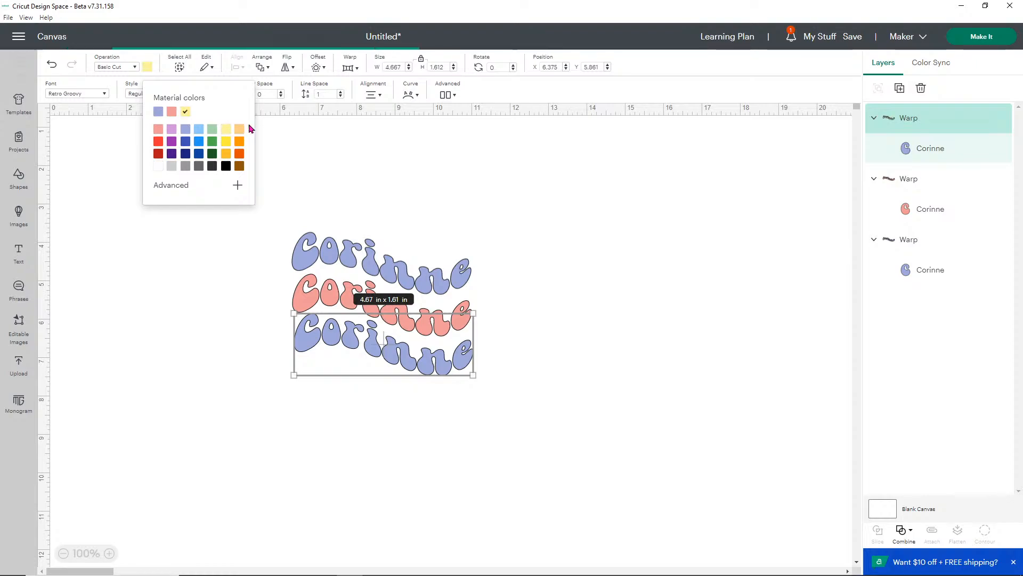
click(594, 231)
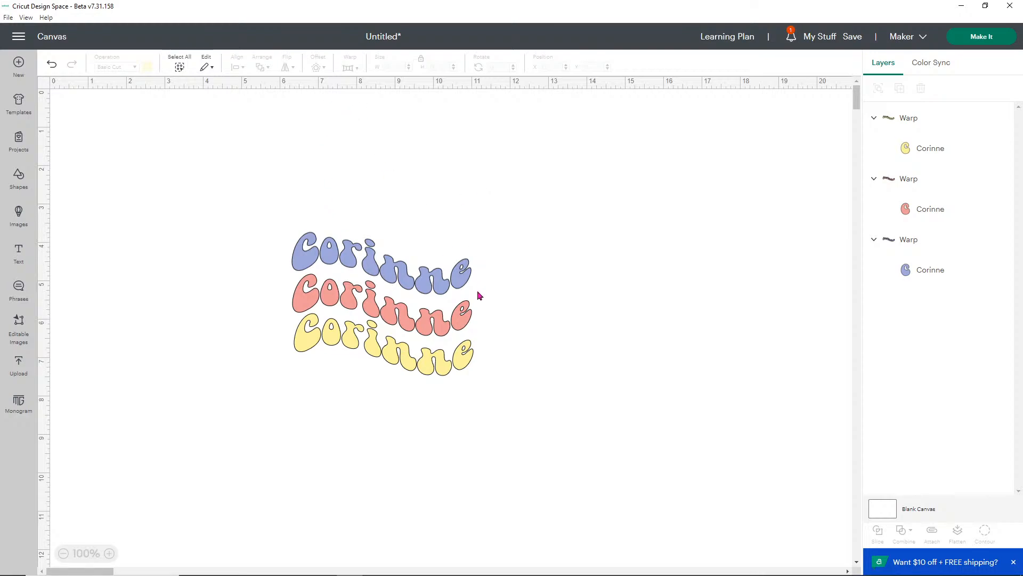
drag(280, 166, 470, 396)
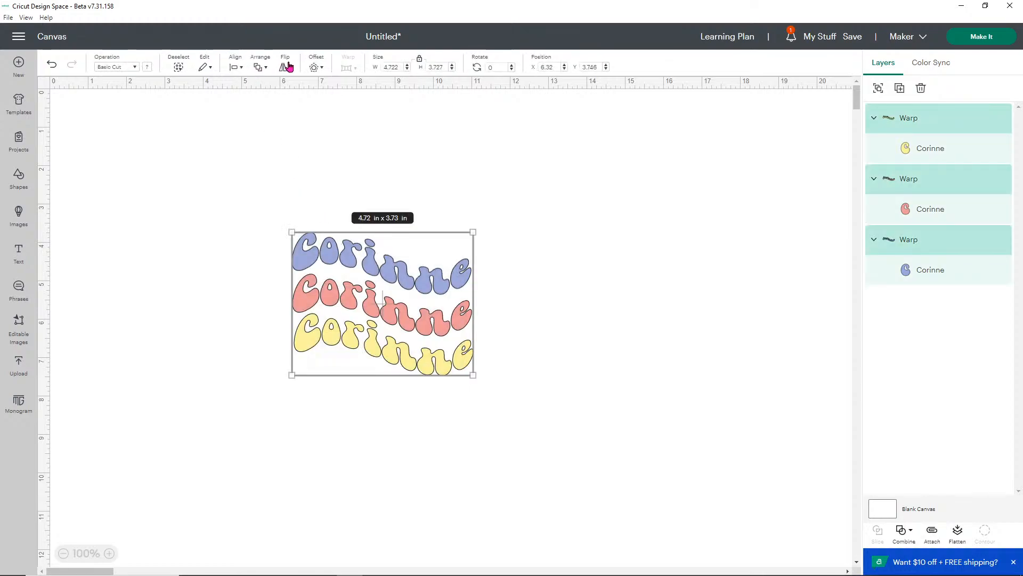
click(314, 68)
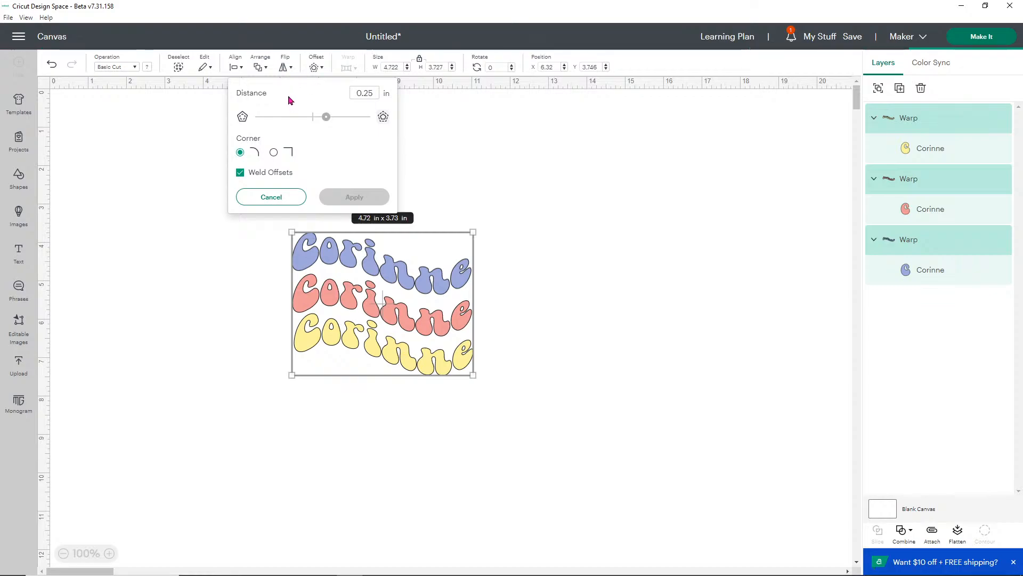
click(248, 201)
- Select all three warped names and align them with Center Horizontally
drag(248, 200, 475, 427)
click(235, 68)
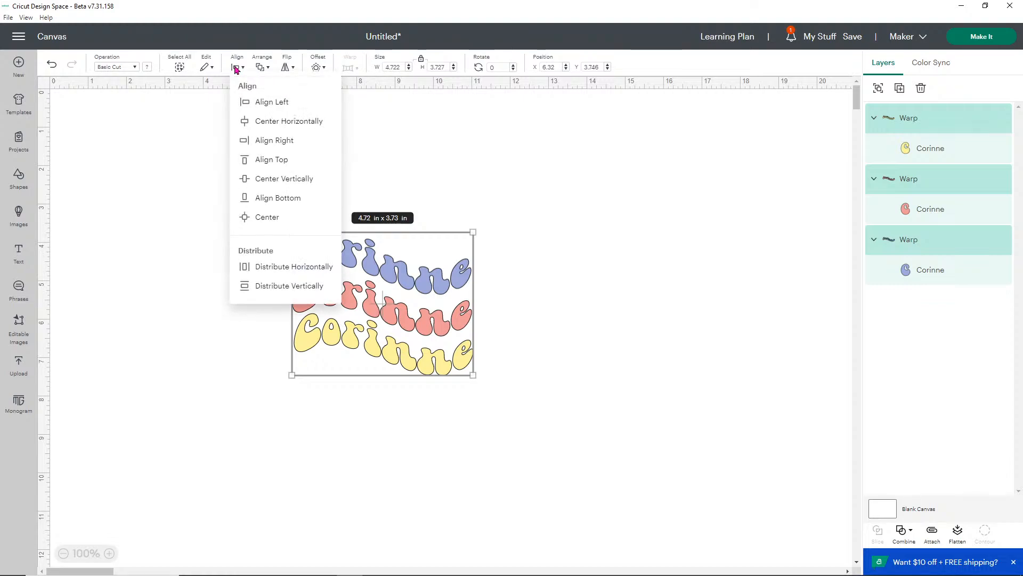
click(273, 119)
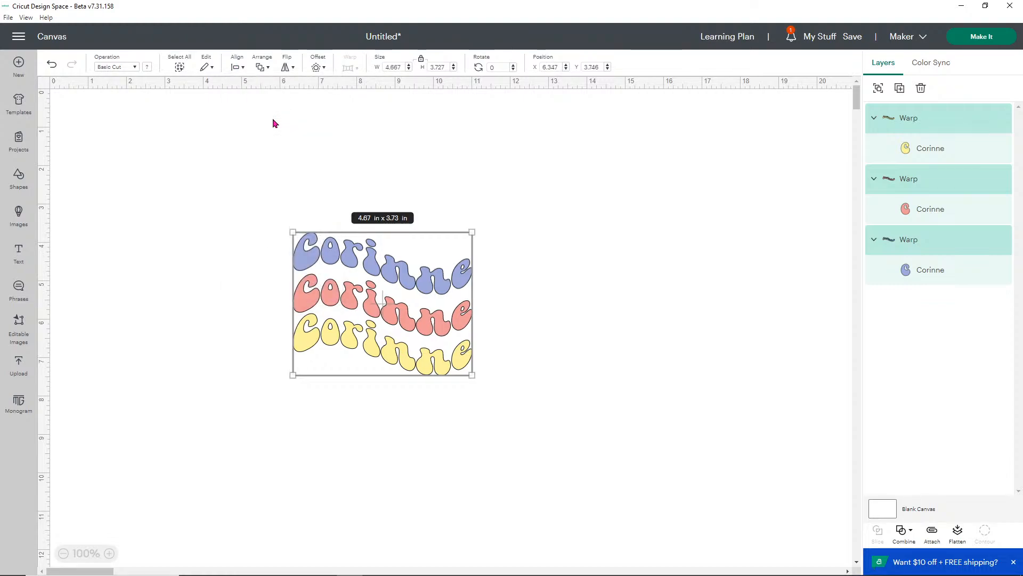
- Distribute the three selected warped names vertically and deselect them
click(235, 68)
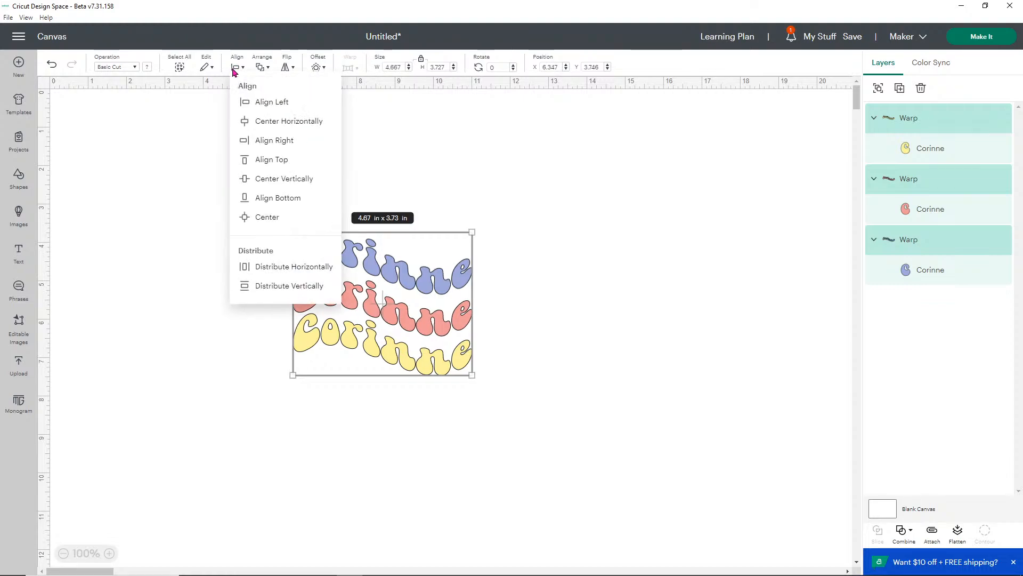
click(276, 285)
click(209, 242)
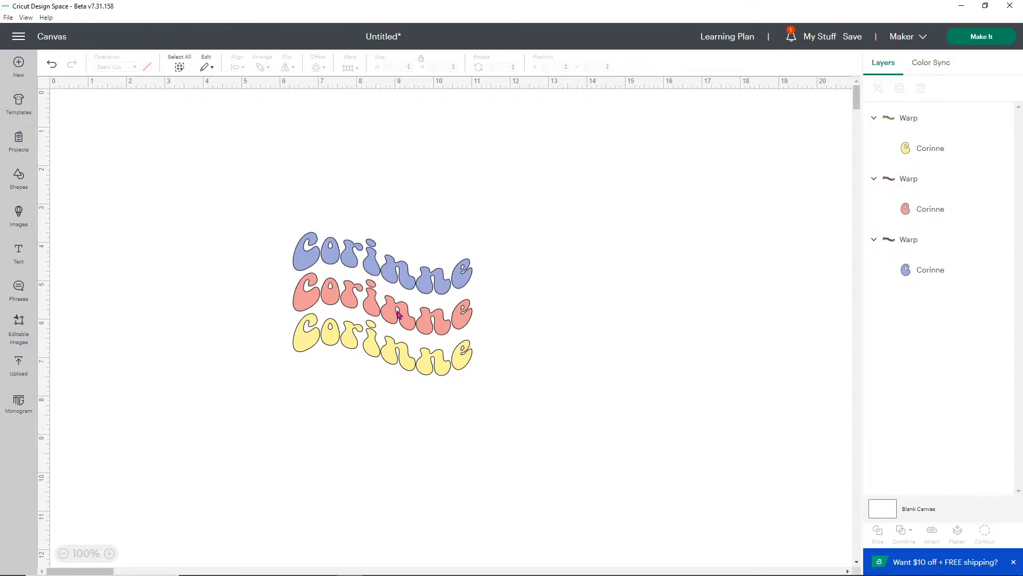
- Increase the letter spacing of the periwinkle name to 1.4
click(415, 270)
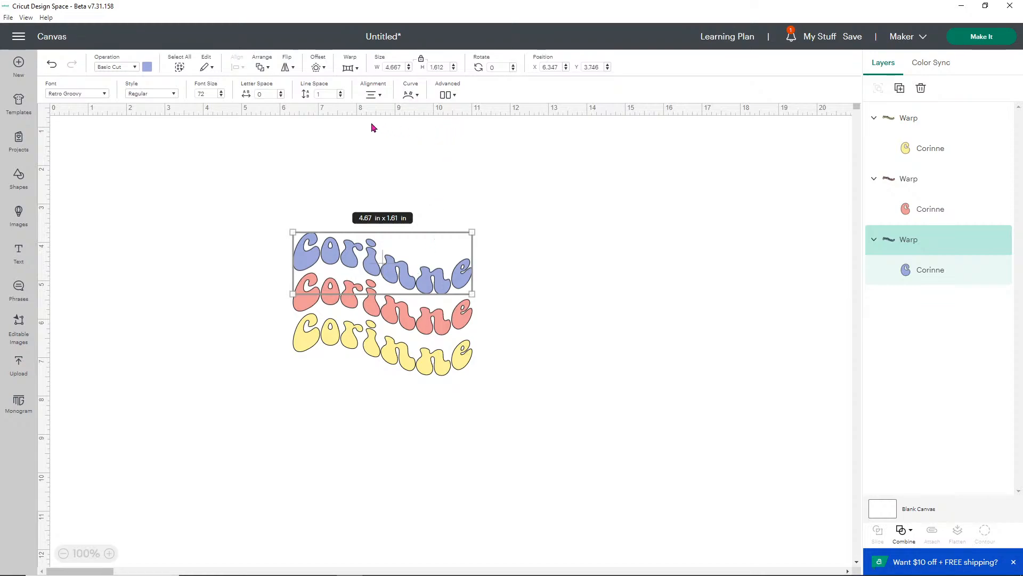
click(281, 92)
click(280, 92)
click(281, 92)
click(281, 92)
click(280, 93)
click(281, 92)
click(280, 92)
click(281, 93)
click(281, 93)
click(280, 93)
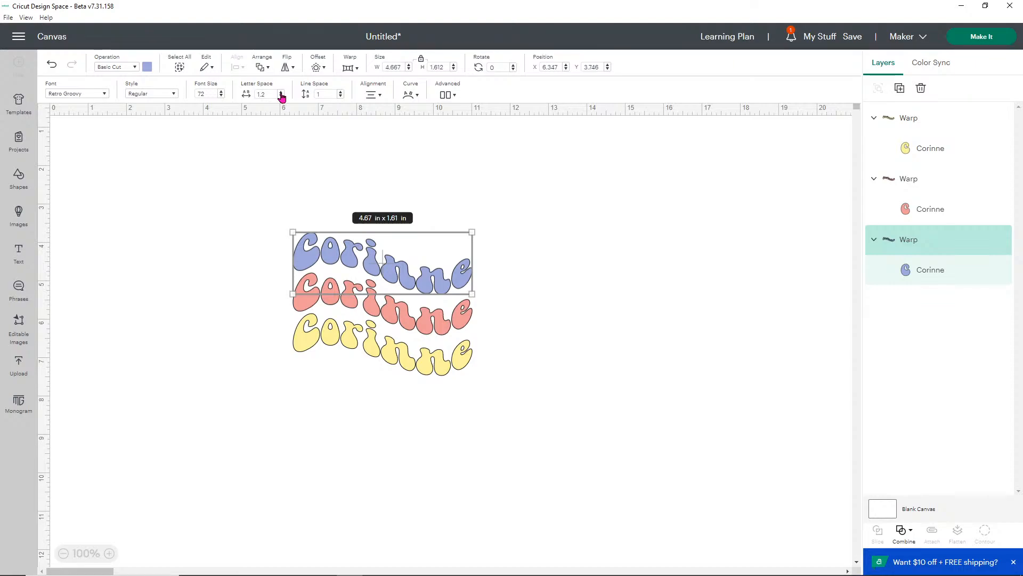
click(281, 93)
click(280, 92)
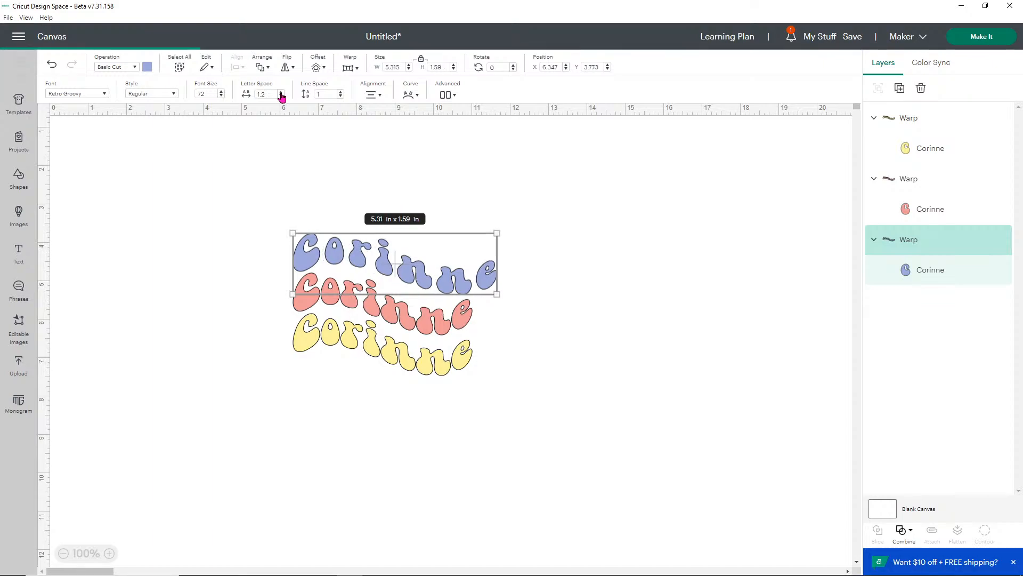
click(281, 93)
click(281, 93)
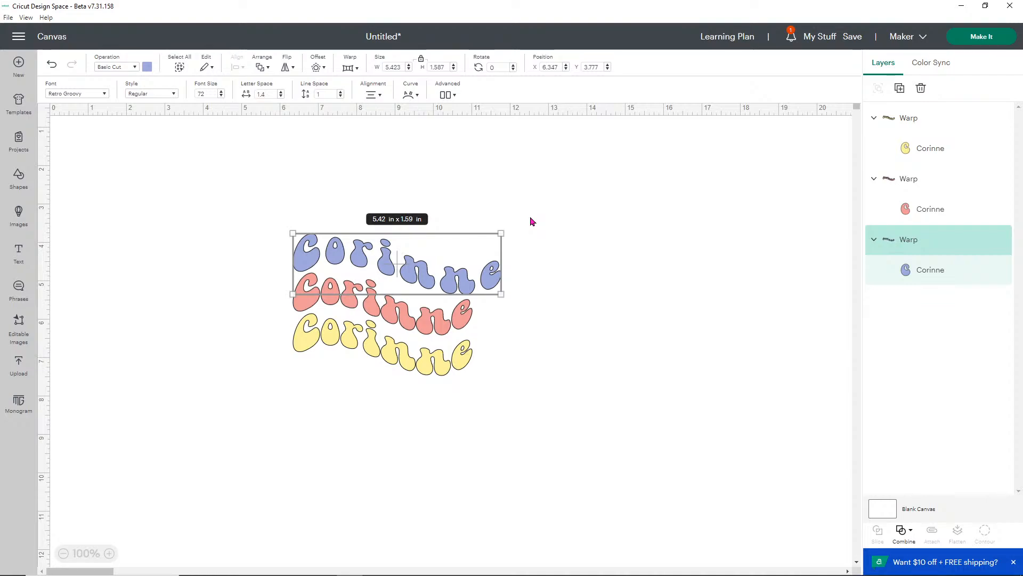
- Delete the yellow and pink copies of the warped name
click(398, 315)
key(Delete)
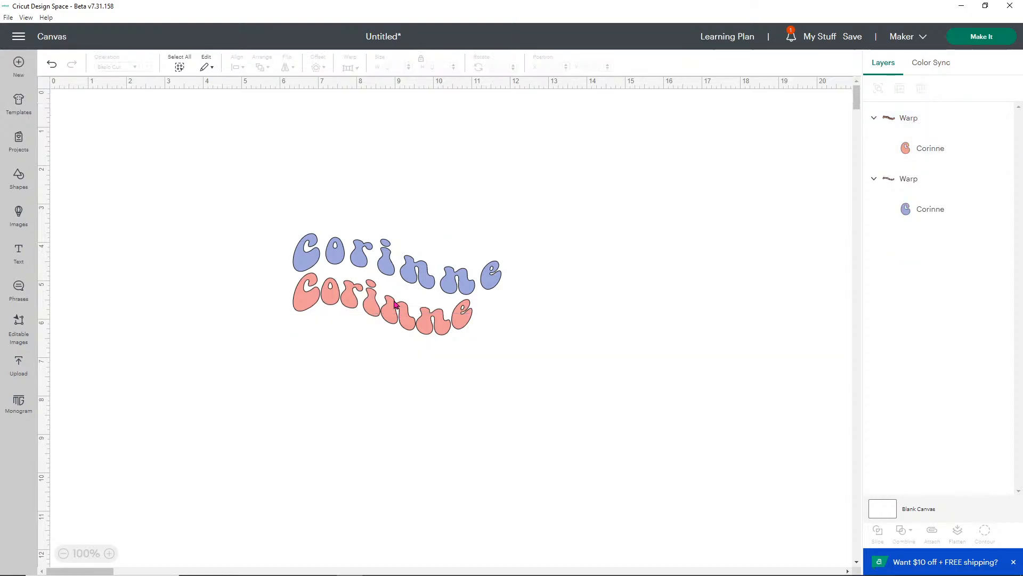
click(405, 301)
key(Delete)
- Duplicate the periwinkle name and color the copy light blue
click(428, 277)
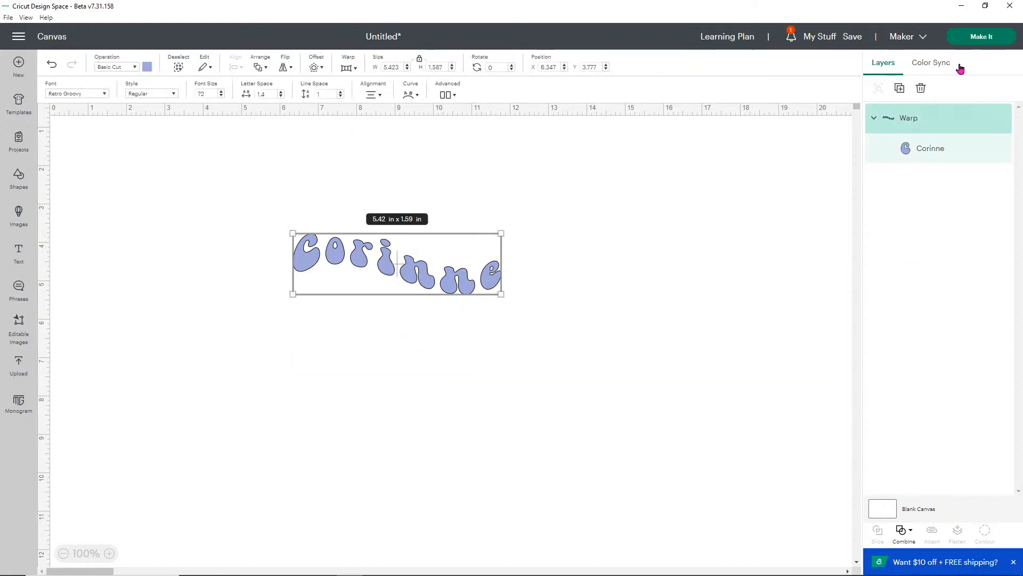
click(899, 87)
click(147, 67)
click(198, 129)
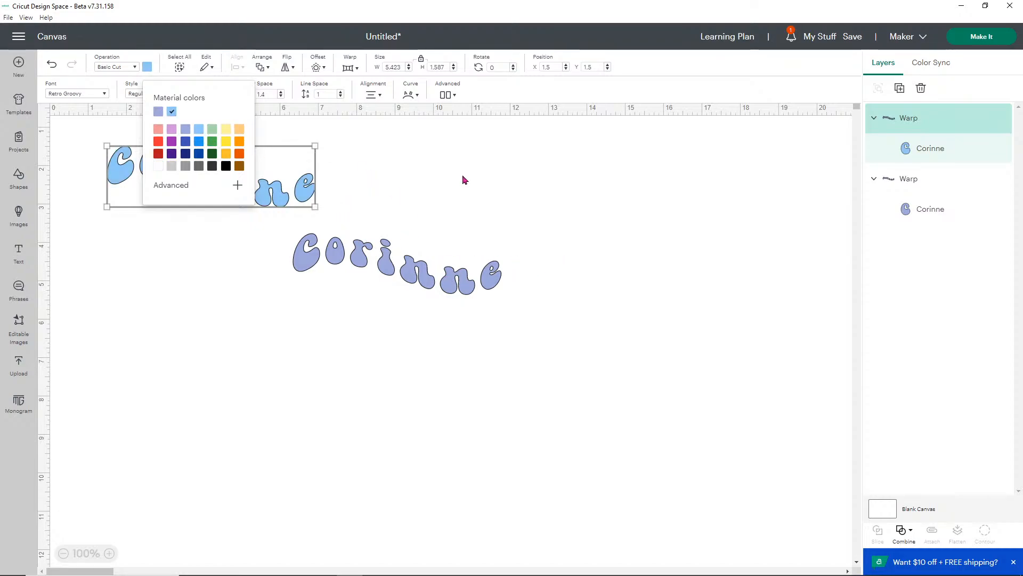
- Duplicate the light blue name and color one of the two light blue names light yellow
click(899, 88)
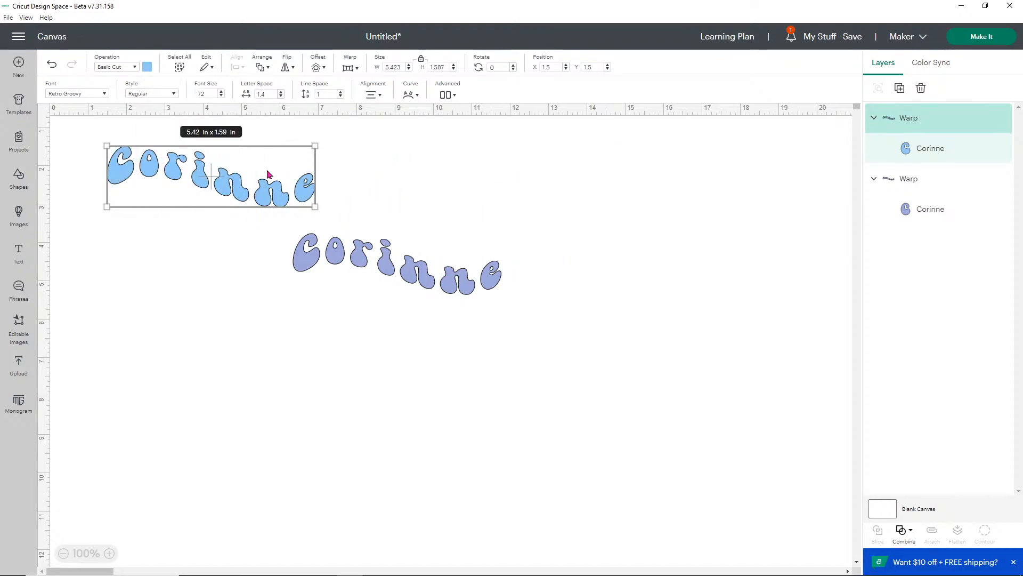
click(147, 67)
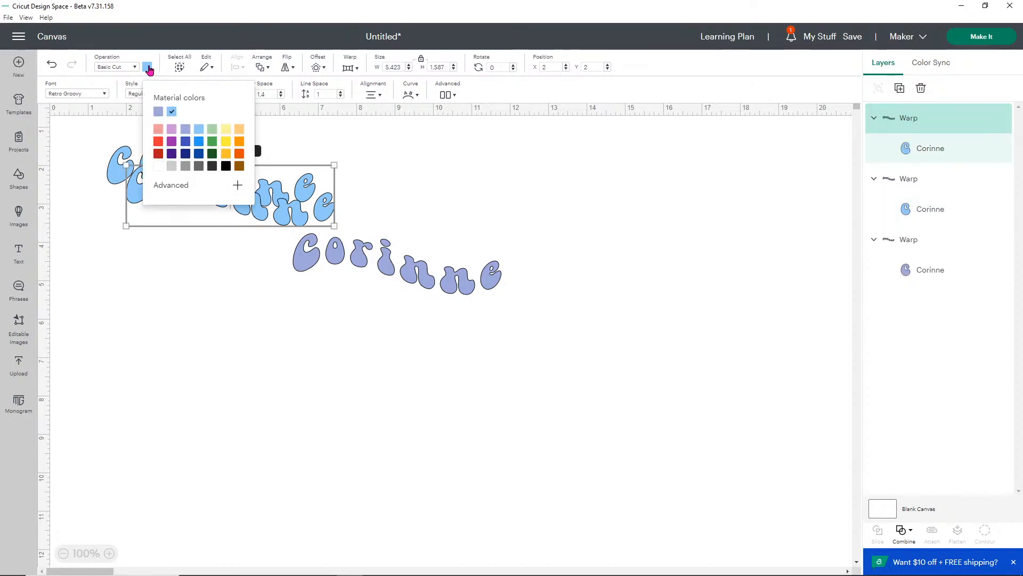
click(226, 129)
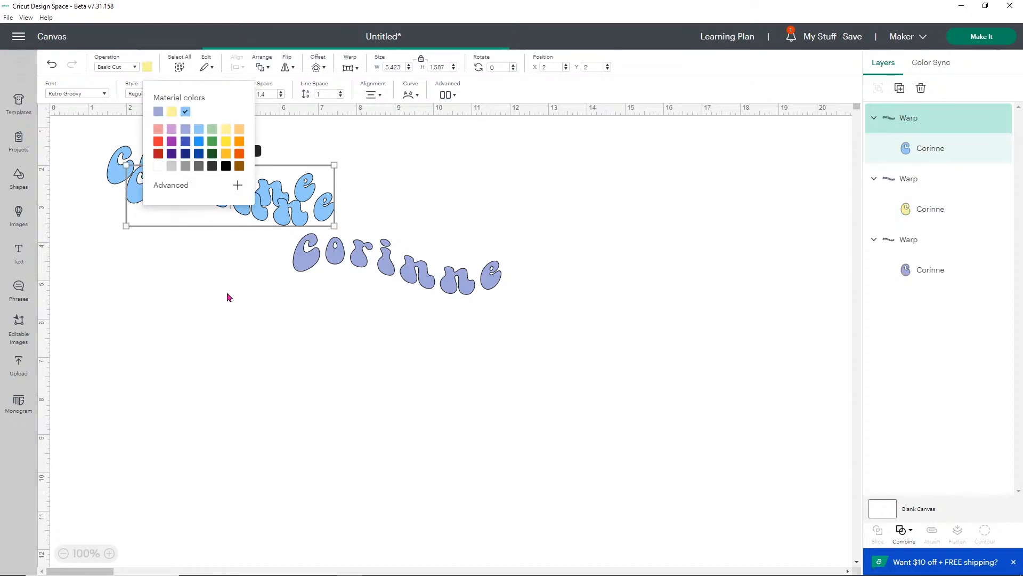
click(247, 312)
- Move the light blue name below the periwinkle one at about Y 4.93 in and the yellow name below it at about Y 6.12 in
drag(290, 215, 459, 326)
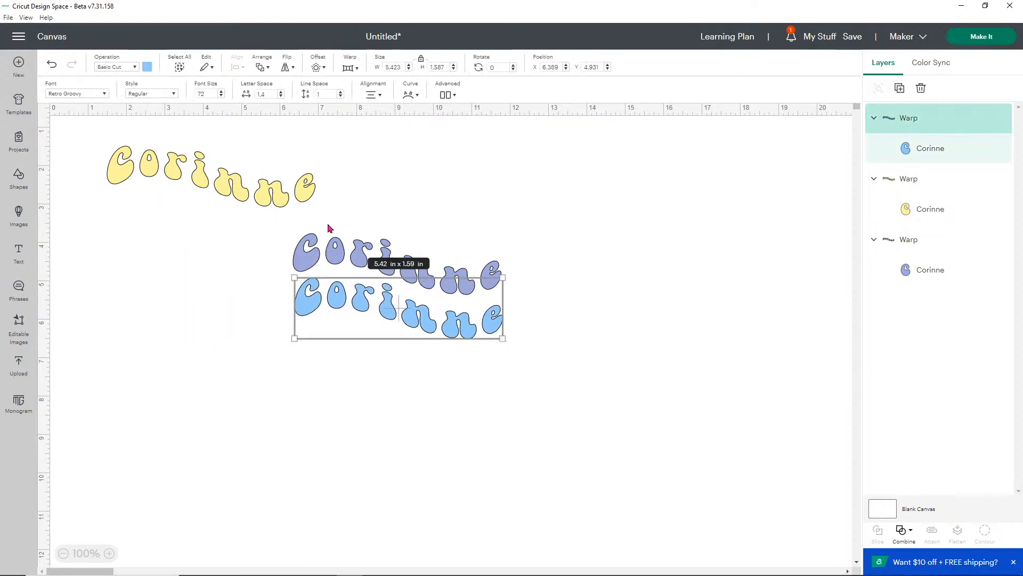
drag(243, 193, 421, 356)
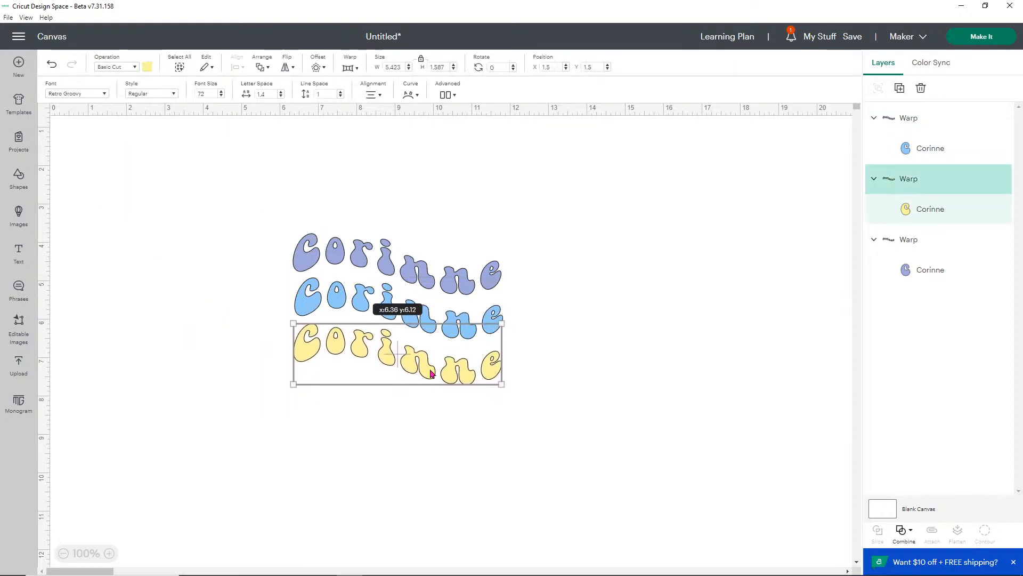
click(534, 381)
- Select all three names, align them with Center Horizontally, and apply Distribute Vertically
drag(511, 412, 326, 191)
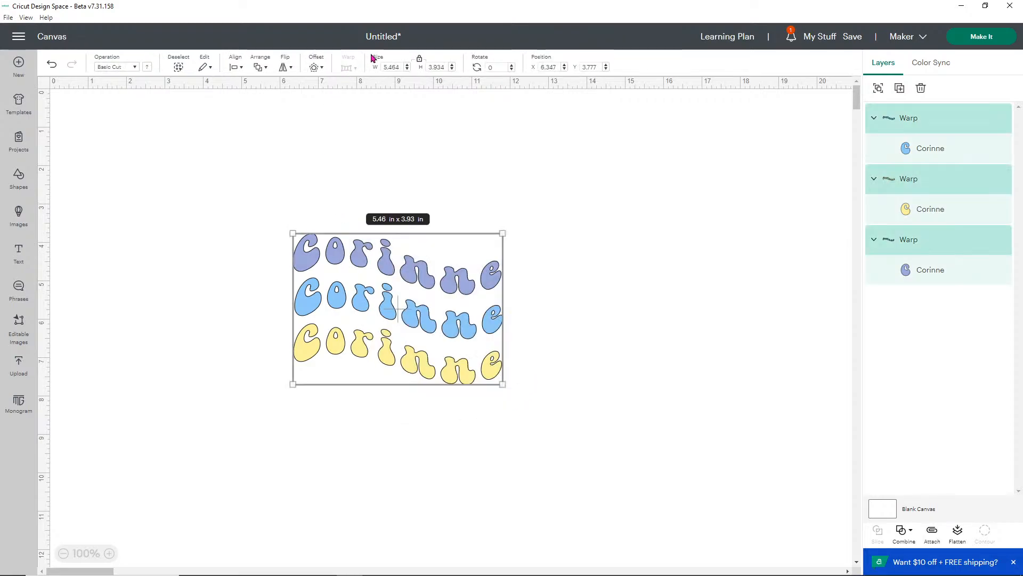
click(235, 67)
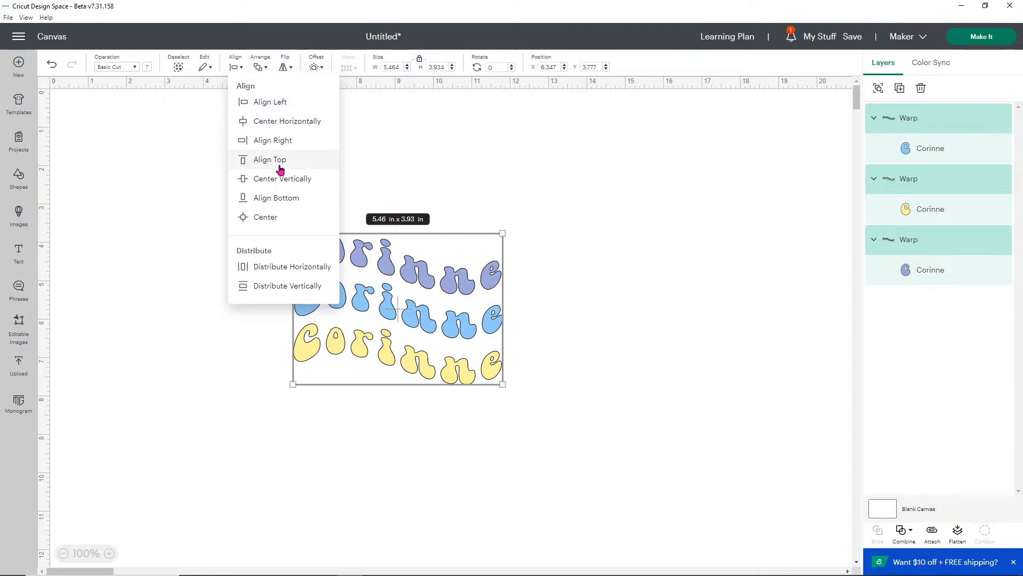
click(274, 123)
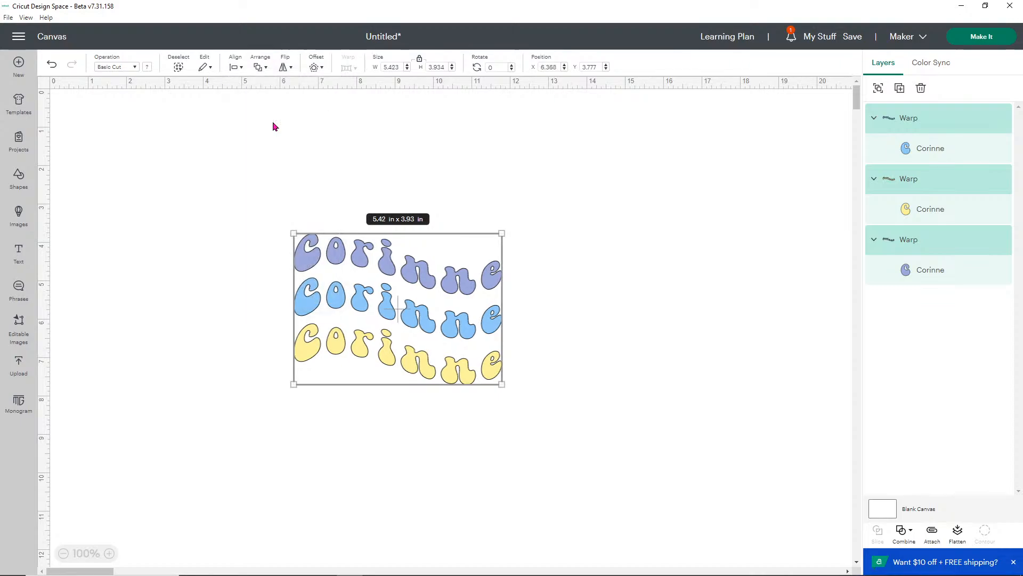
click(236, 68)
click(258, 285)
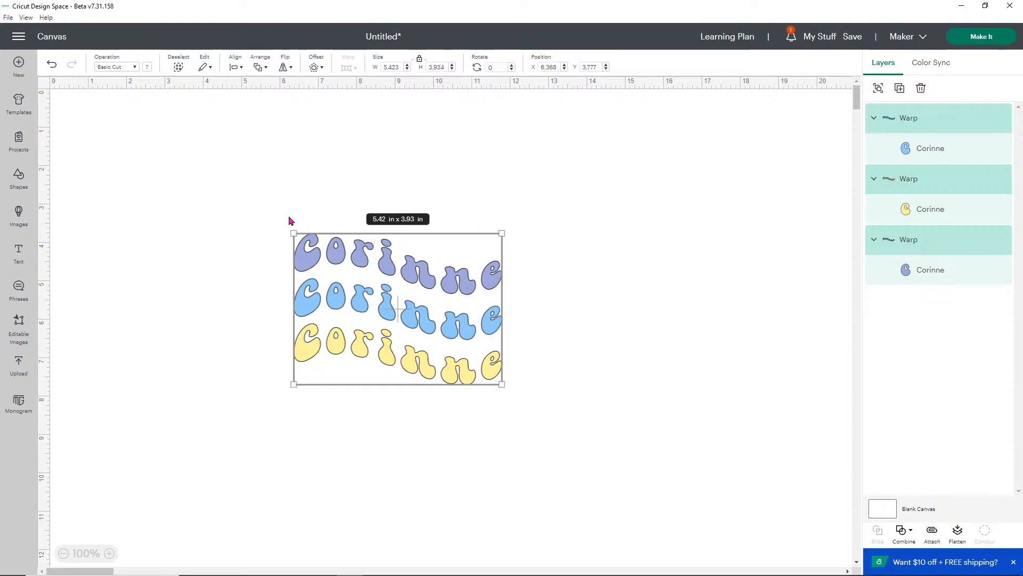
click(664, 176)
- Paste a copy of the periwinkle name below the yellow one at about Y 7.28 in and color it salmon pink
click(450, 277)
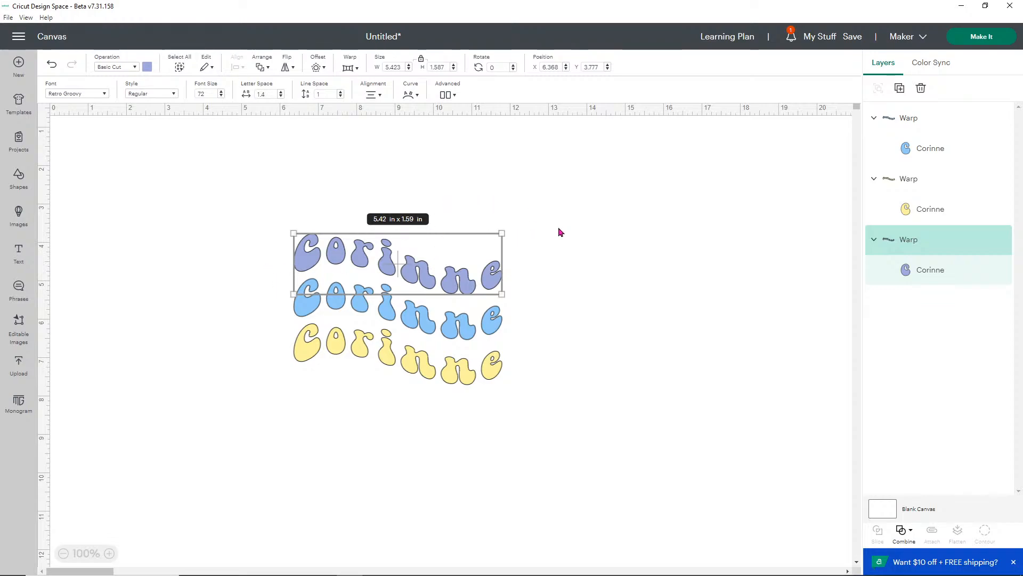
click(493, 299)
key(ctrl+v)
drag(249, 227, 416, 433)
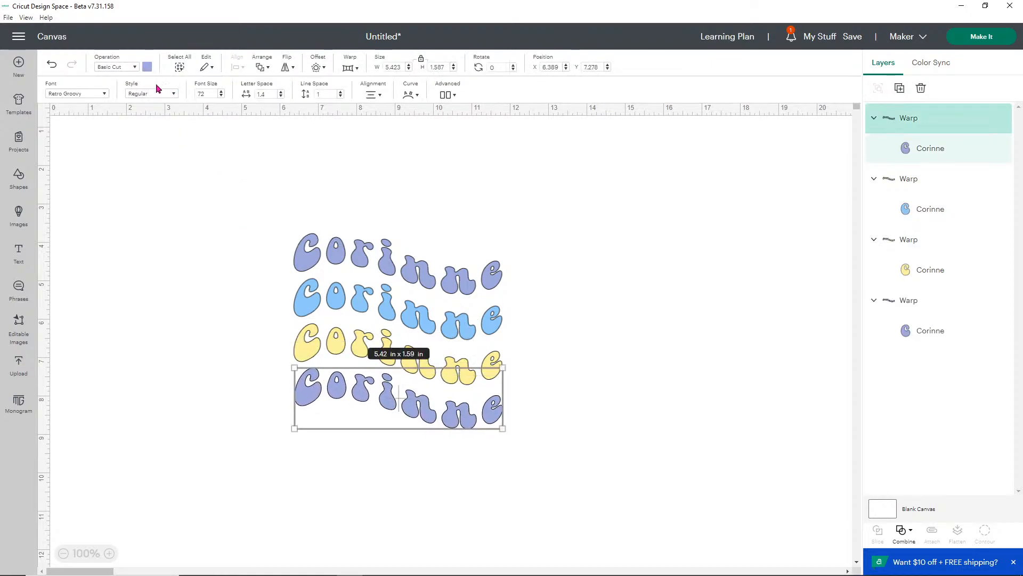
click(147, 67)
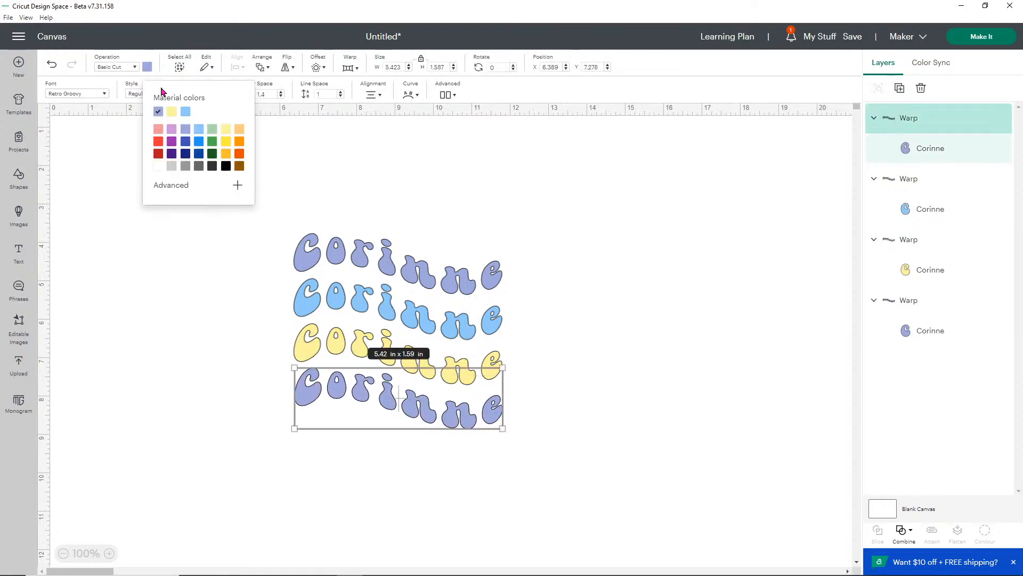
click(158, 129)
click(533, 380)
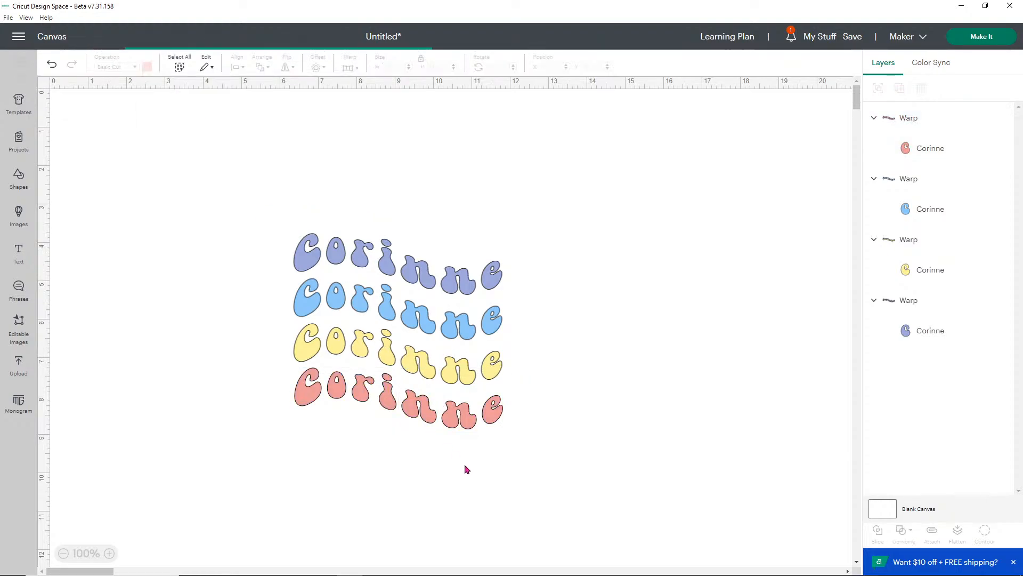
- Select all four warped names and align them with Center Horizontally
drag(465, 464, 368, 171)
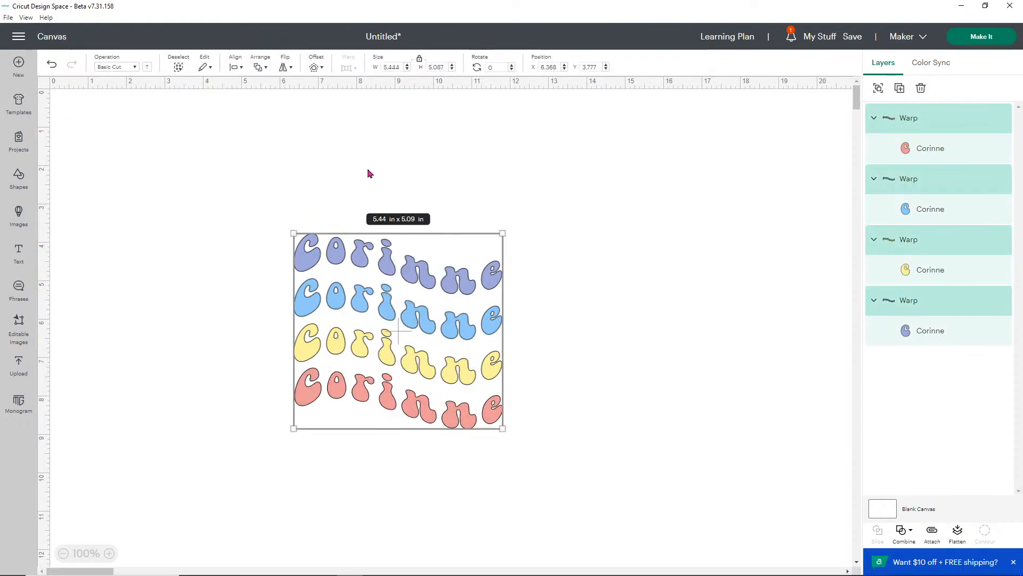
click(235, 68)
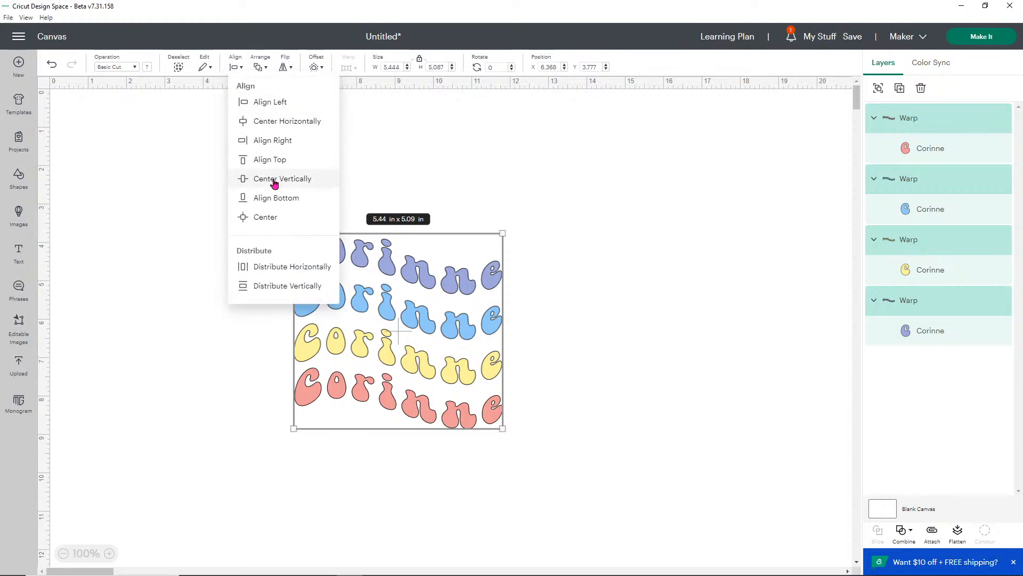
click(271, 128)
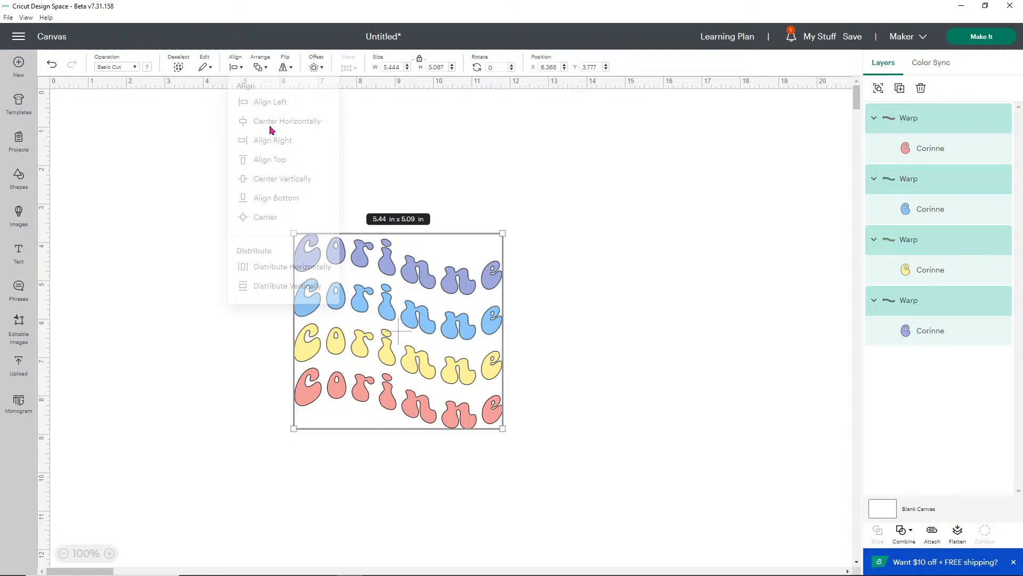
click(542, 185)
- Nudge the light blue name up toward the periwinkle one to about Y 4.80 in
click(469, 317)
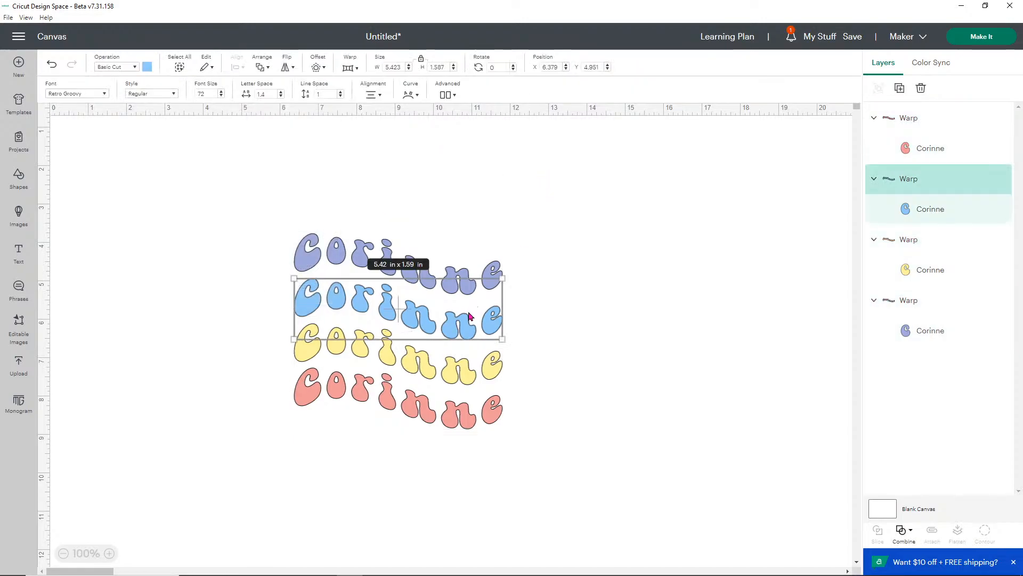
key(Up)
key(Up)
key(Up)
key(Up)
key(Up)
key(Up)
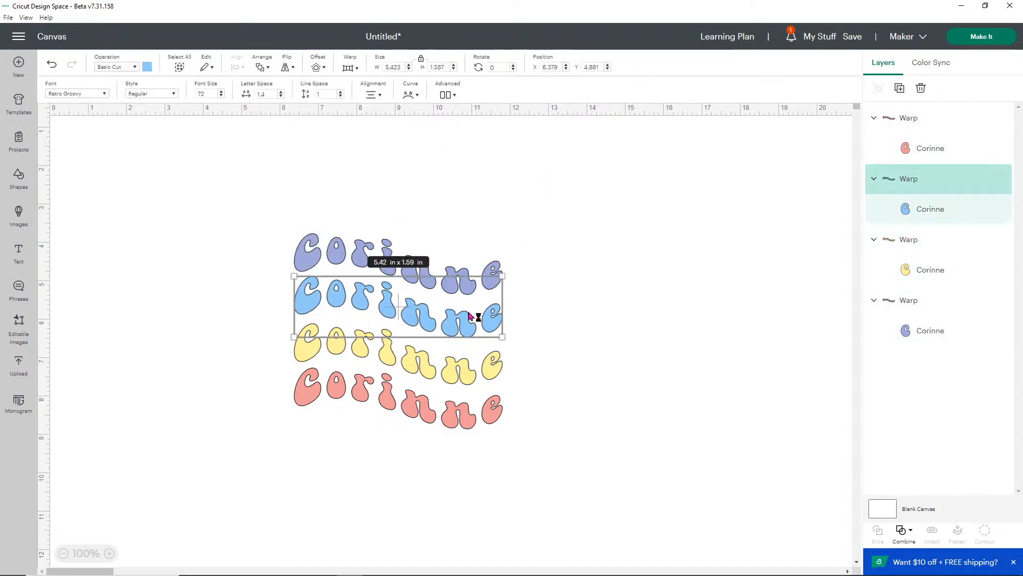
key(Up)
key(Up)
key(Up)
key(Up)
key(Up)
key(Up)
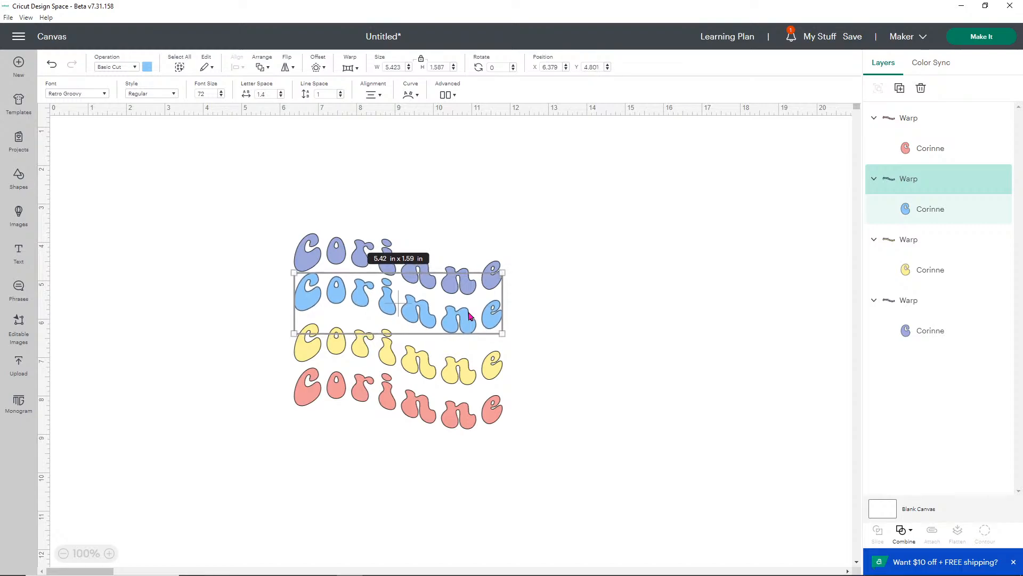
- Nudge the yellow name up toward the light blue one to about Y 5.92 in
click(434, 364)
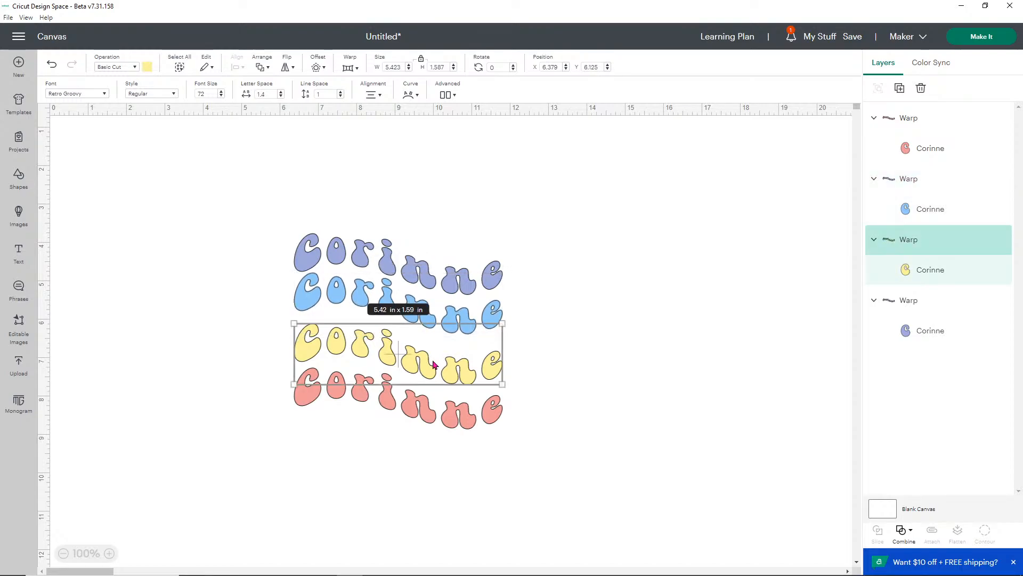
key(Up)
key(Up)
key(Up)
key(Up)
key(Up)
key(Up)
key(Up)
key(Up)
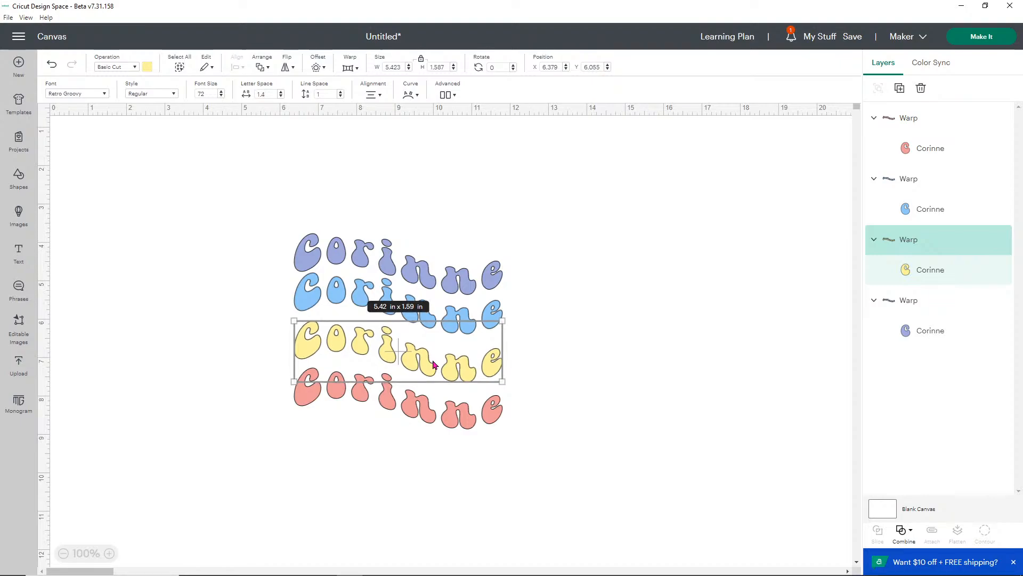
key(Up)
key(Up)
key(Up)
key(Up)
key(Up)
key(Up)
key(Up)
key(Up)
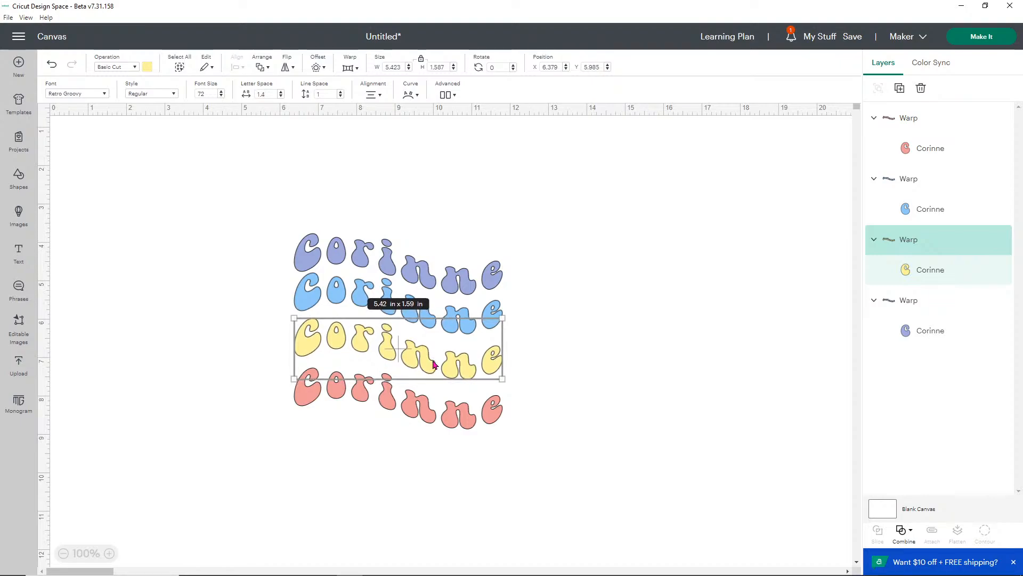
key(Up)
key(Up)
key(Up)
key(Up)
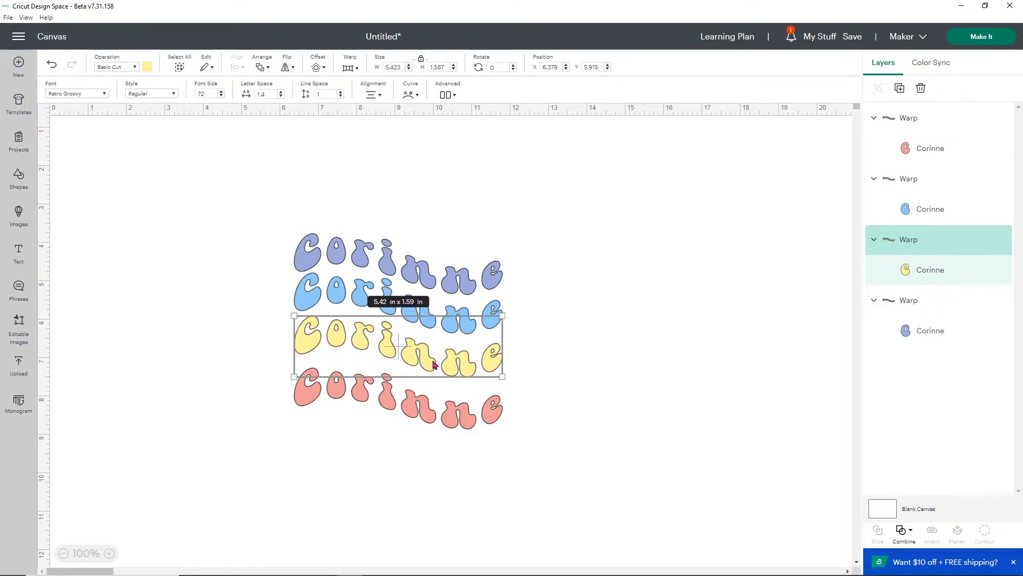
- Nudge the pink name up toward the yellow one to about Y 6.98 in
click(440, 412)
key(Up)
key(Up)
key(Up)
key(Up)
key(Up)
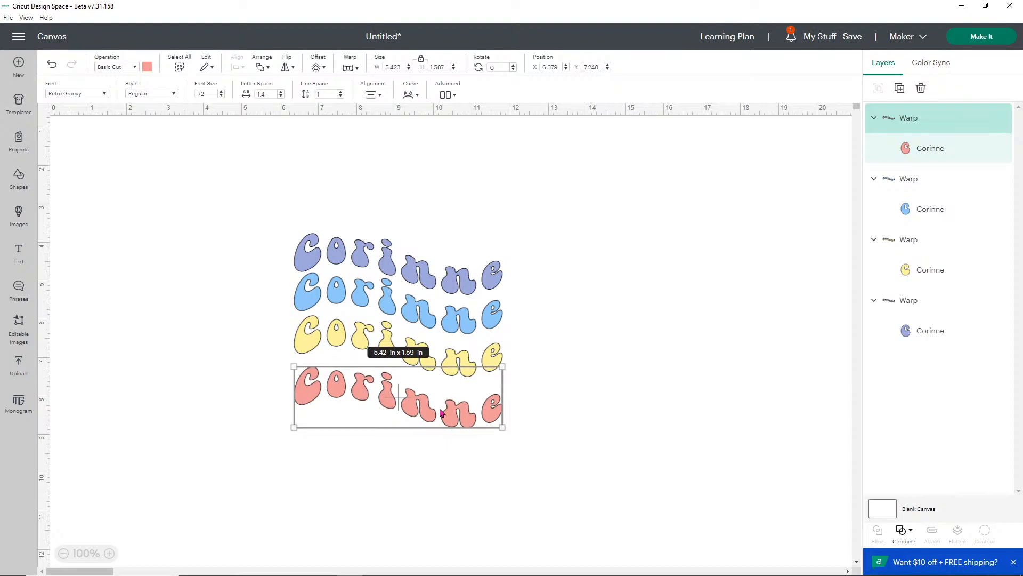
key(Up)
key(Up)
key(Up)
key(Up)
key(Up)
key(Up)
key(Up)
key(Up)
key(Up)
key(Up)
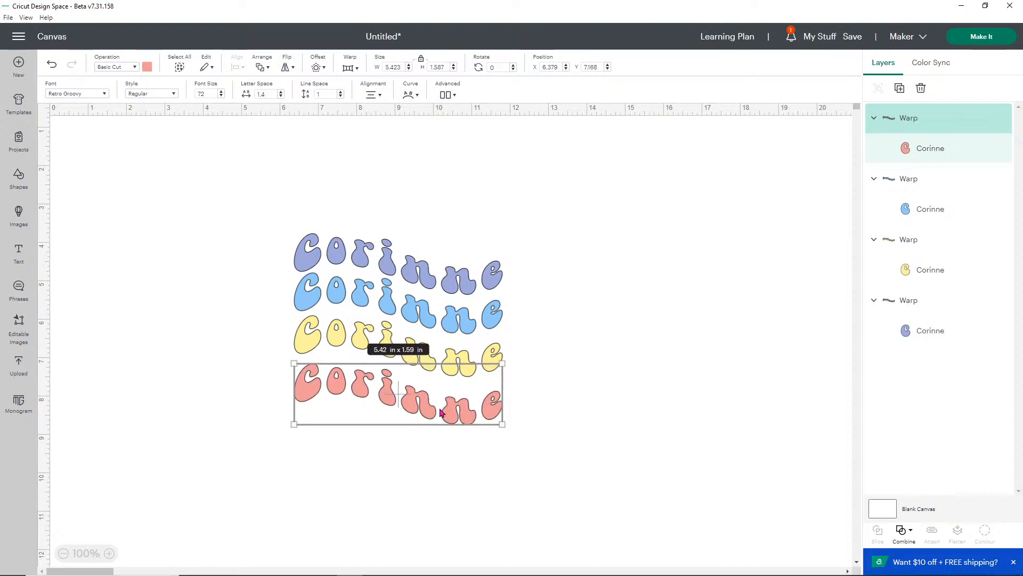
key(Up)
key(Up)
key(Up)
key(Up)
key(Up)
key(Up)
key(Up)
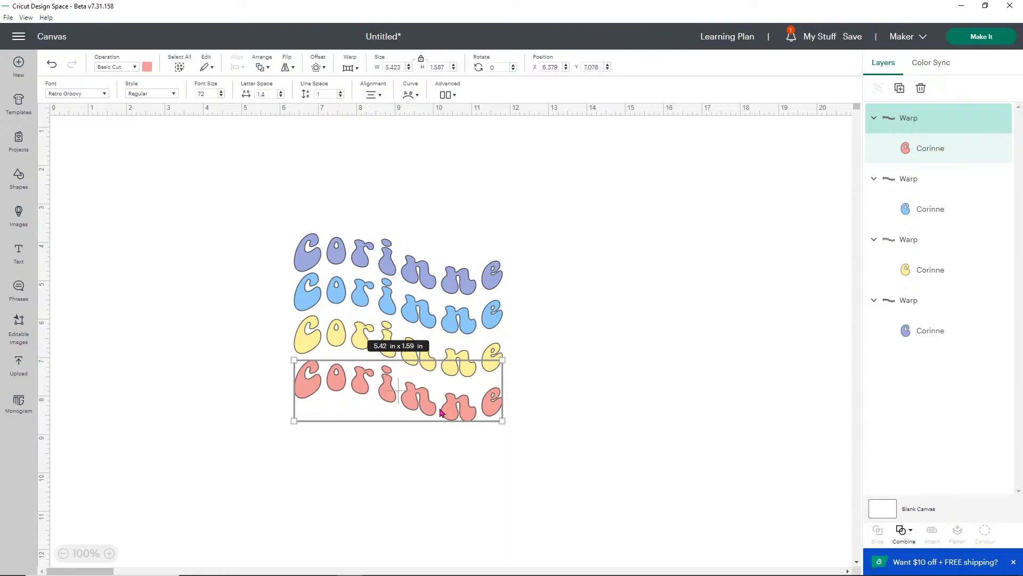
key(Up)
key(Up)
key(Up)
key(Up)
key(Up)
key(Up)
key(Up)
key(Up)
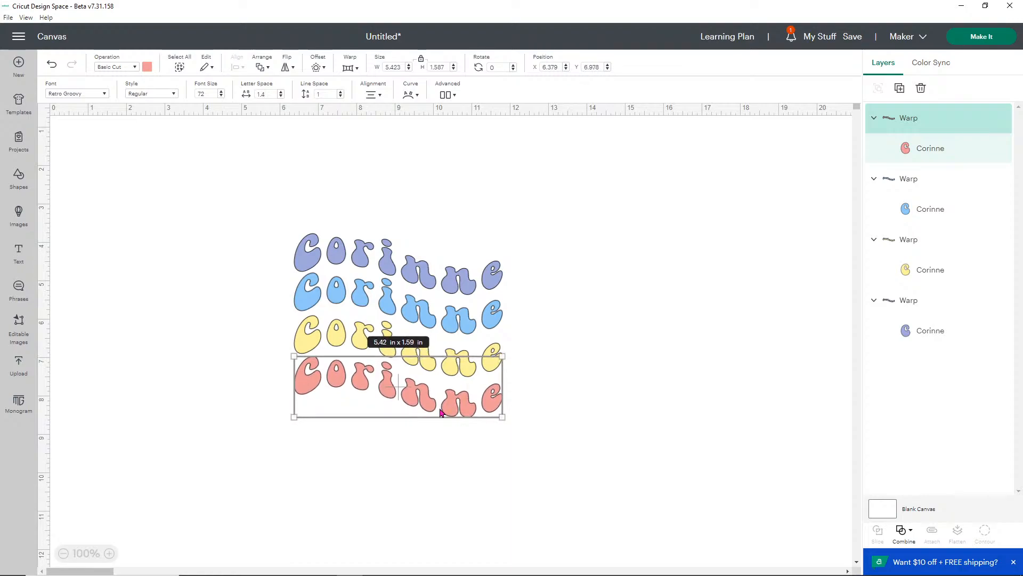
- Select all four warped names and distribute them vertically
click(535, 413)
drag(516, 430, 283, 211)
click(236, 66)
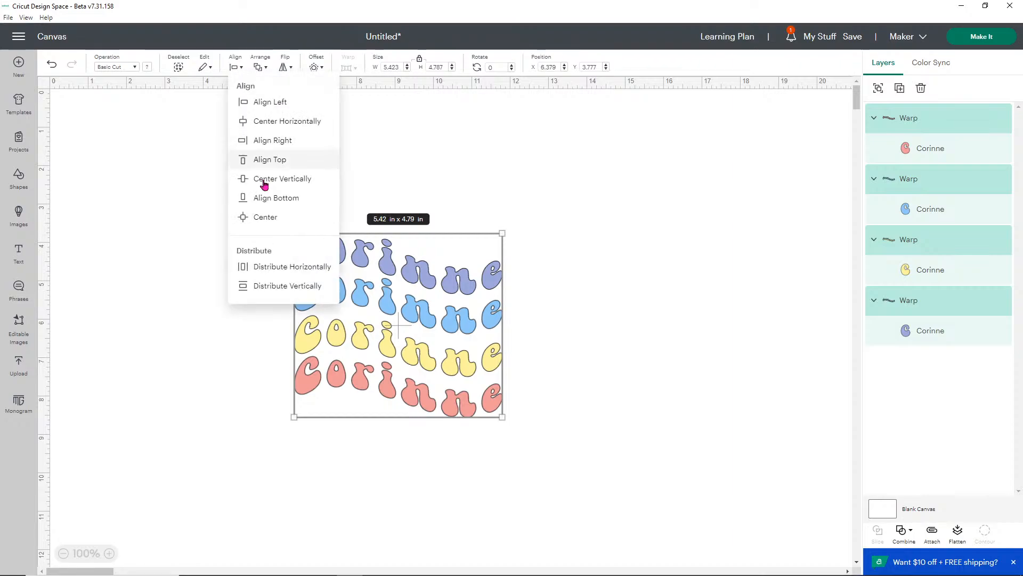
click(280, 286)
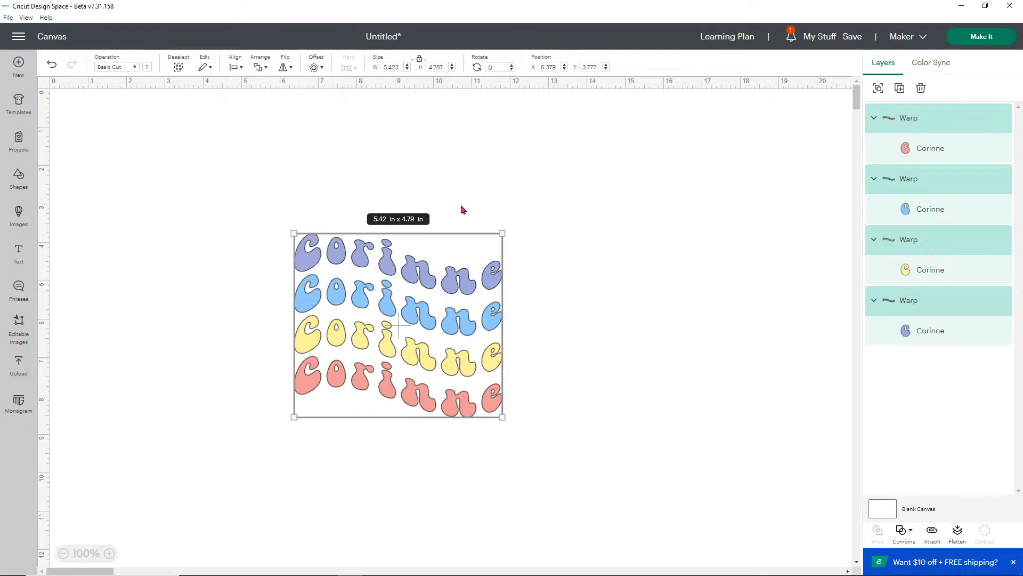